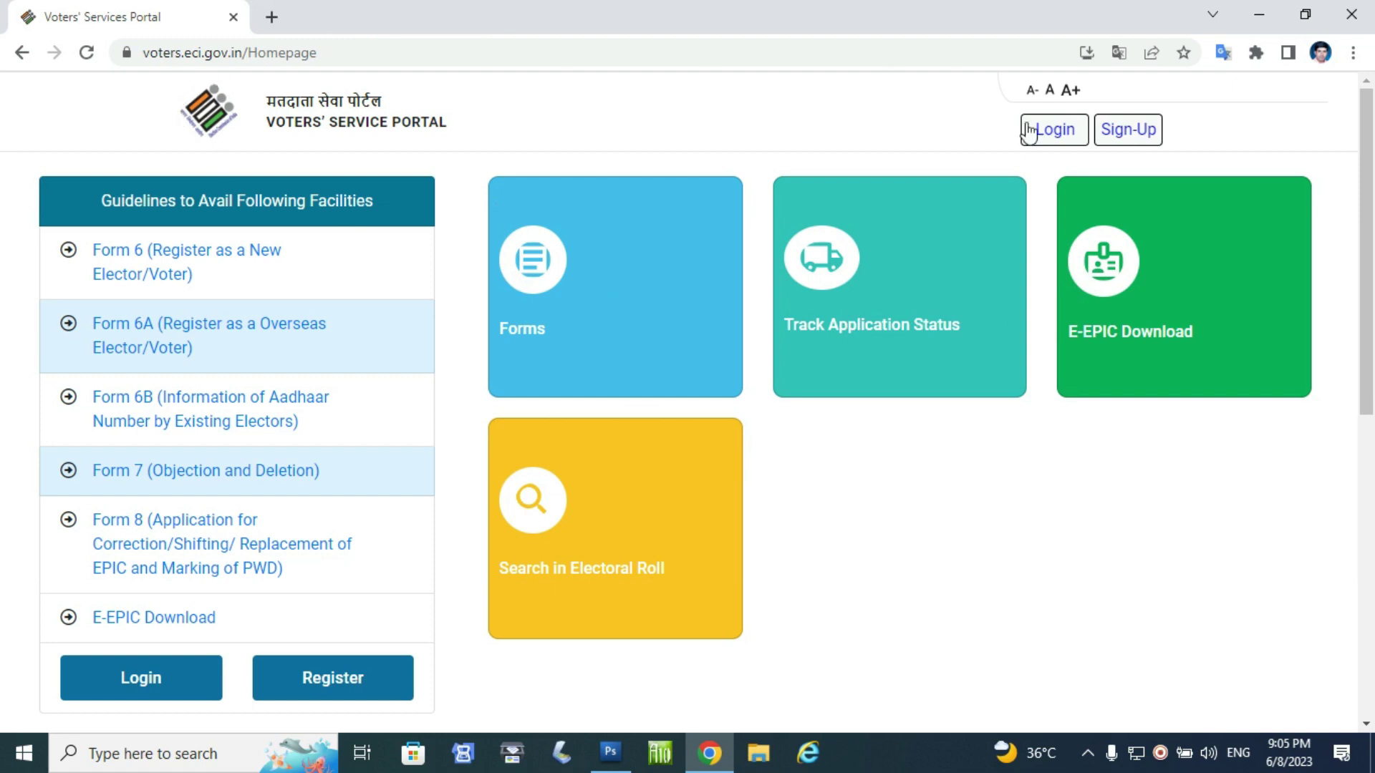
- Log in to the Voters' Service Portal and open the Forms page
left_click(1051, 131)
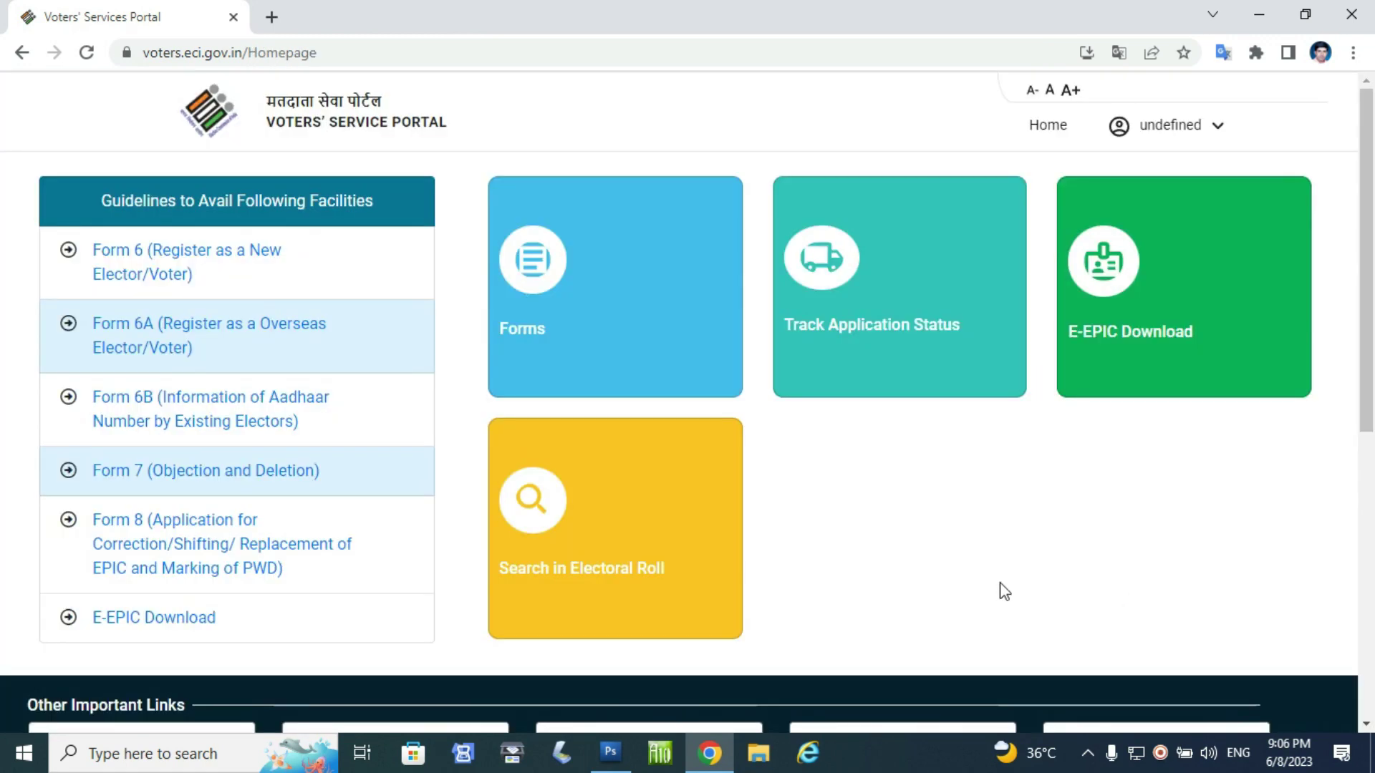
left_click(537, 268)
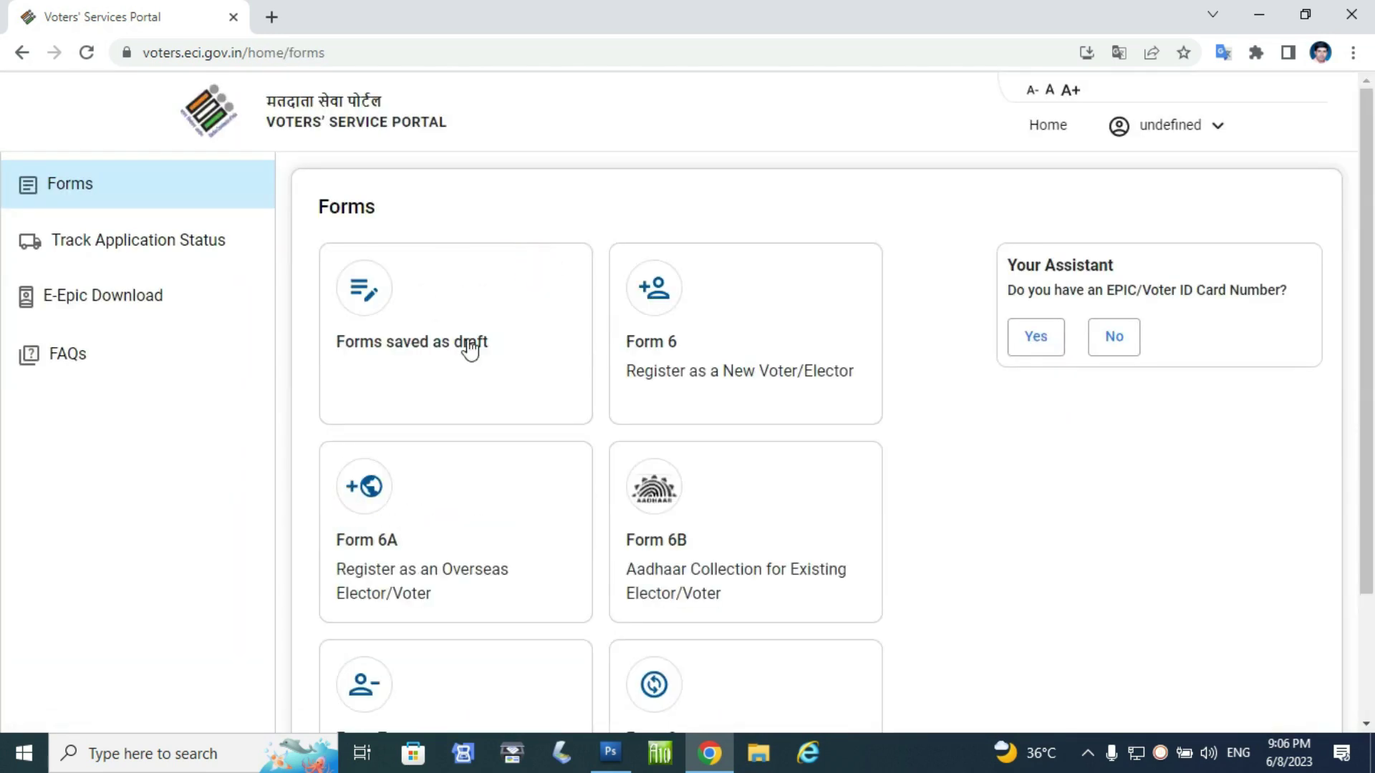
- Start a new Form 6 voter registration from the Forms list
scroll(673, 465, "down", 2)
scroll(612, 540, "up", 2)
left_click(643, 371)
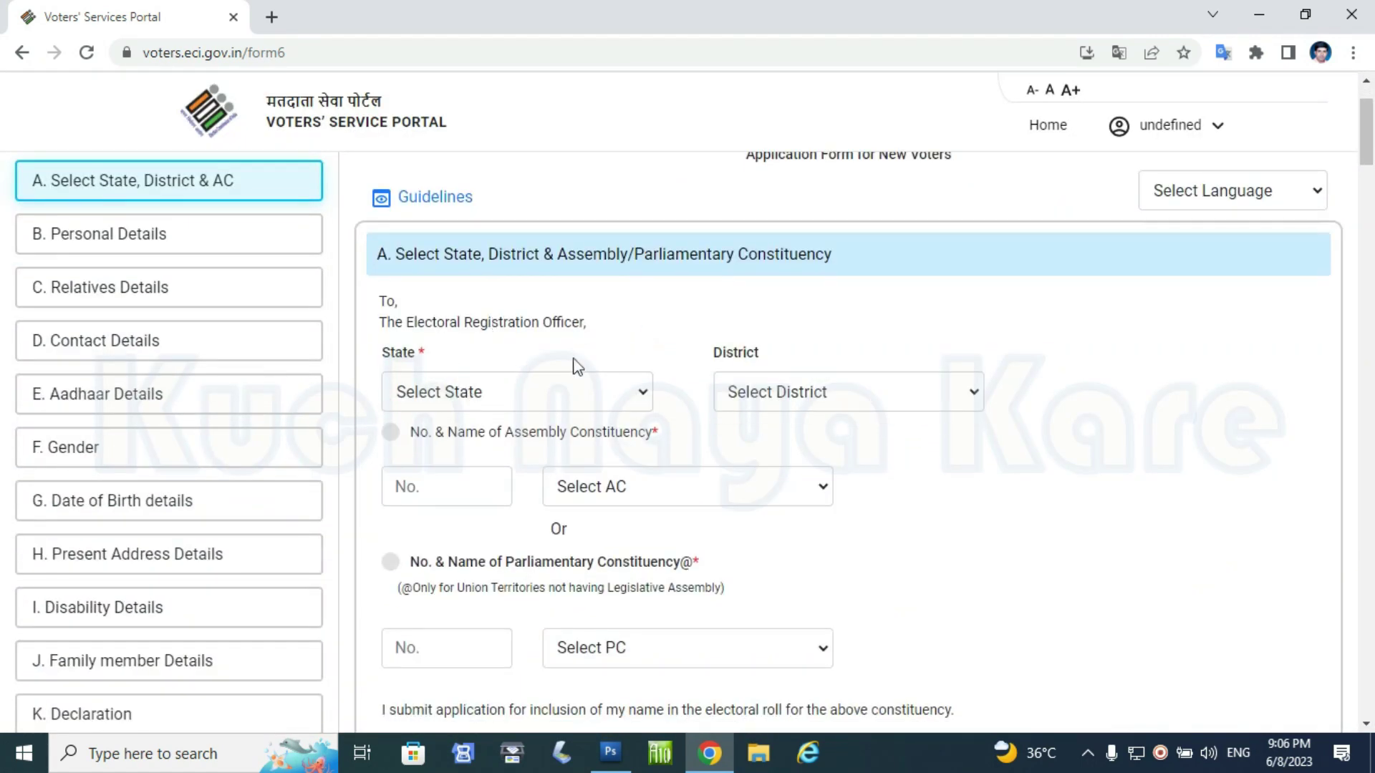
- Outline the form's section list for emphasis, then clear the annotation
scroll(123, 254, "down", 1)
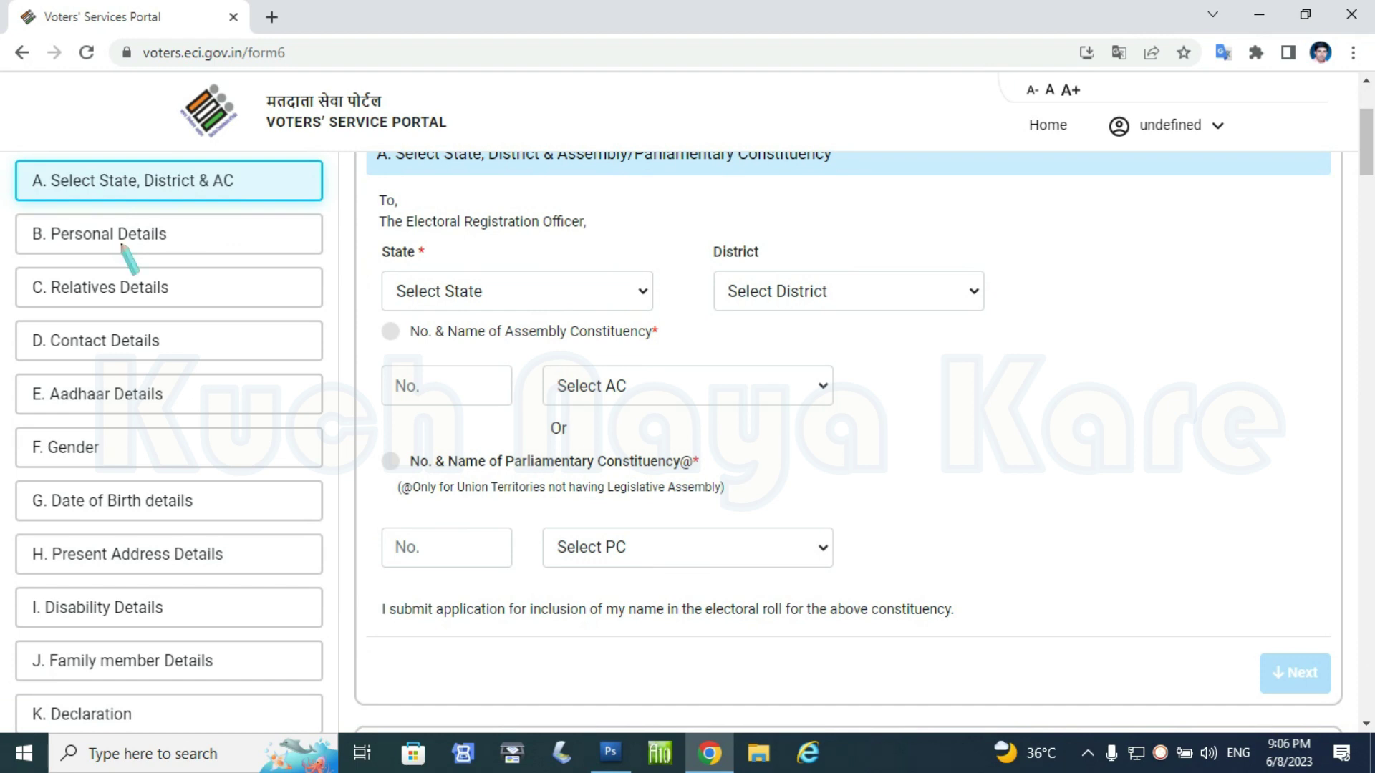
mouse_move(3, 140)
left_mouse_down()
mouse_move(96, 390)
mouse_move(275, 688)
mouse_move(318, 734)
left_mouse_up()
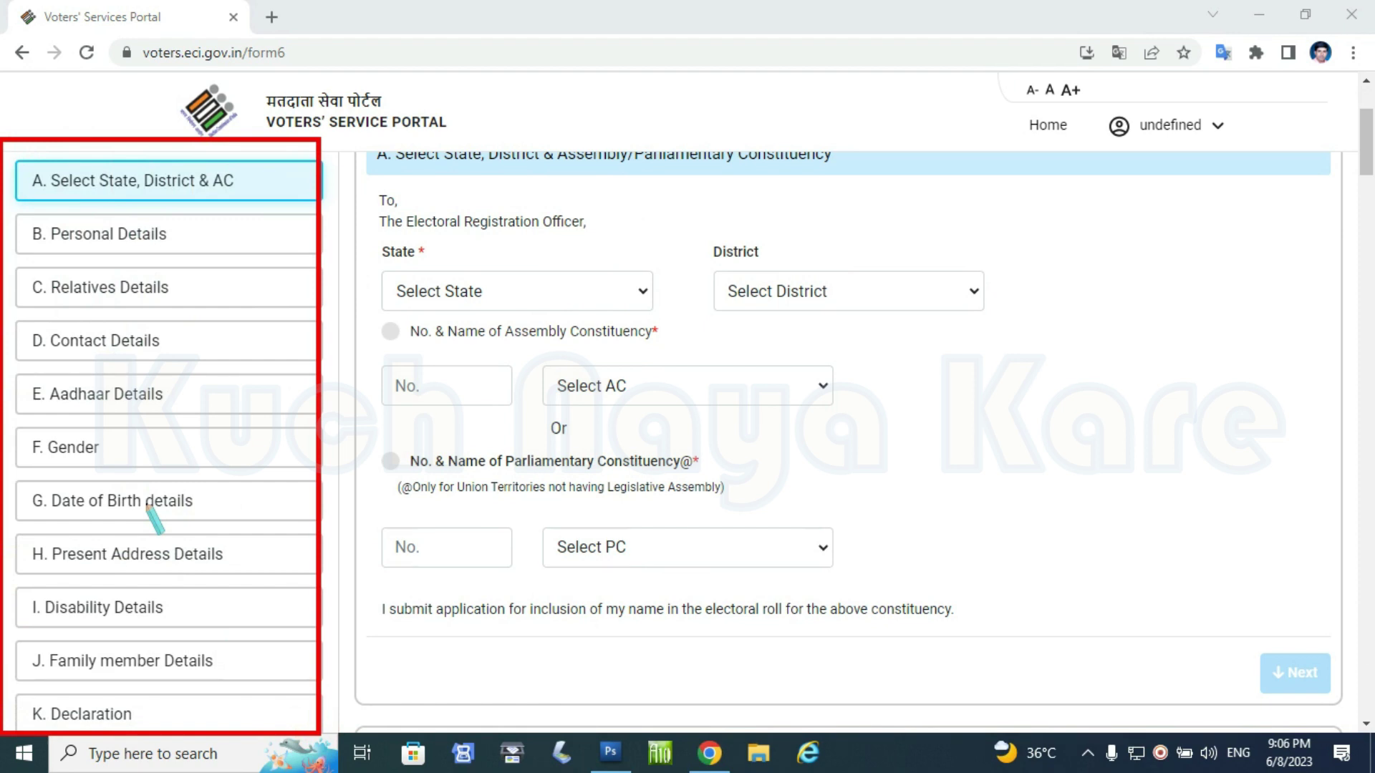
key("e")
key("Escape")
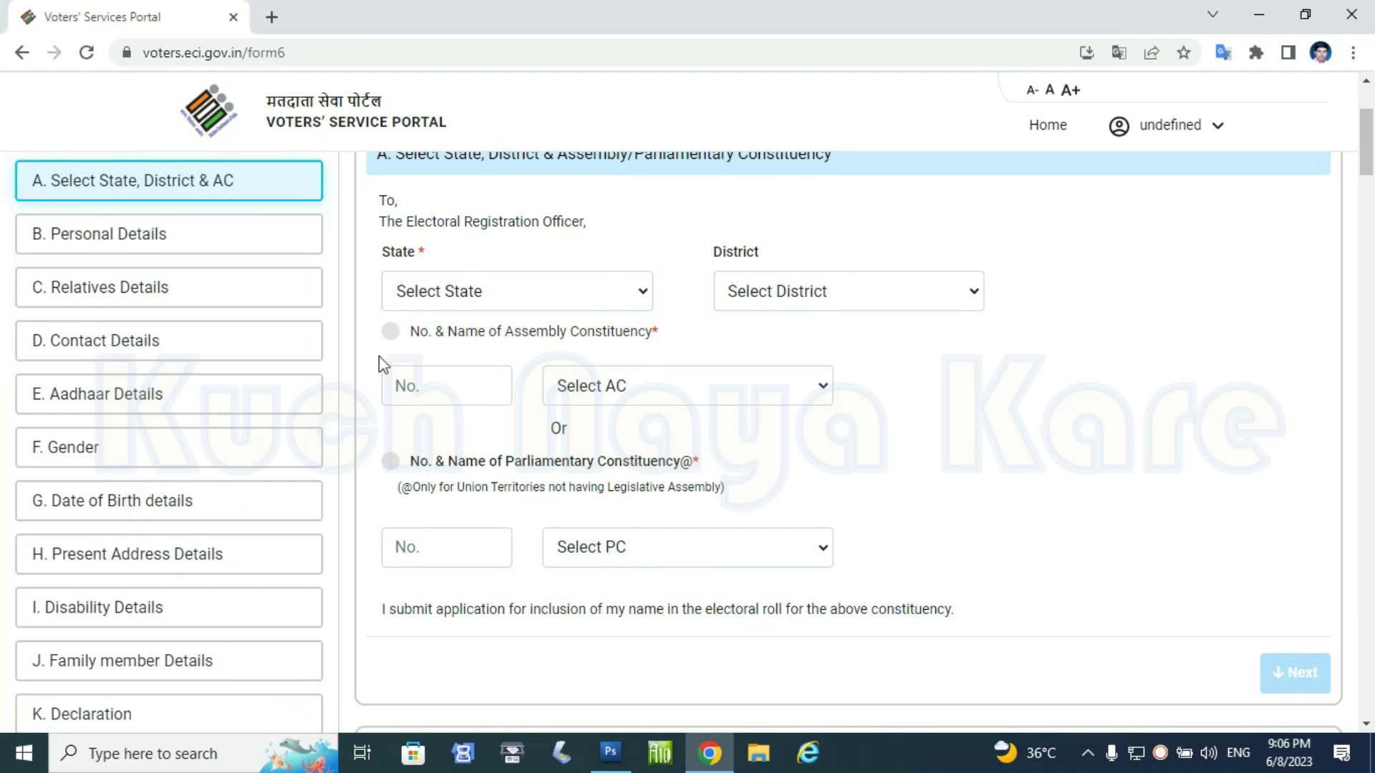
left_click(461, 293)
- Fill section A with Chhattisgarh, SARANGARH BILAIGARH and constituency 43 Bilaigarh, then continue
left_click(481, 460)
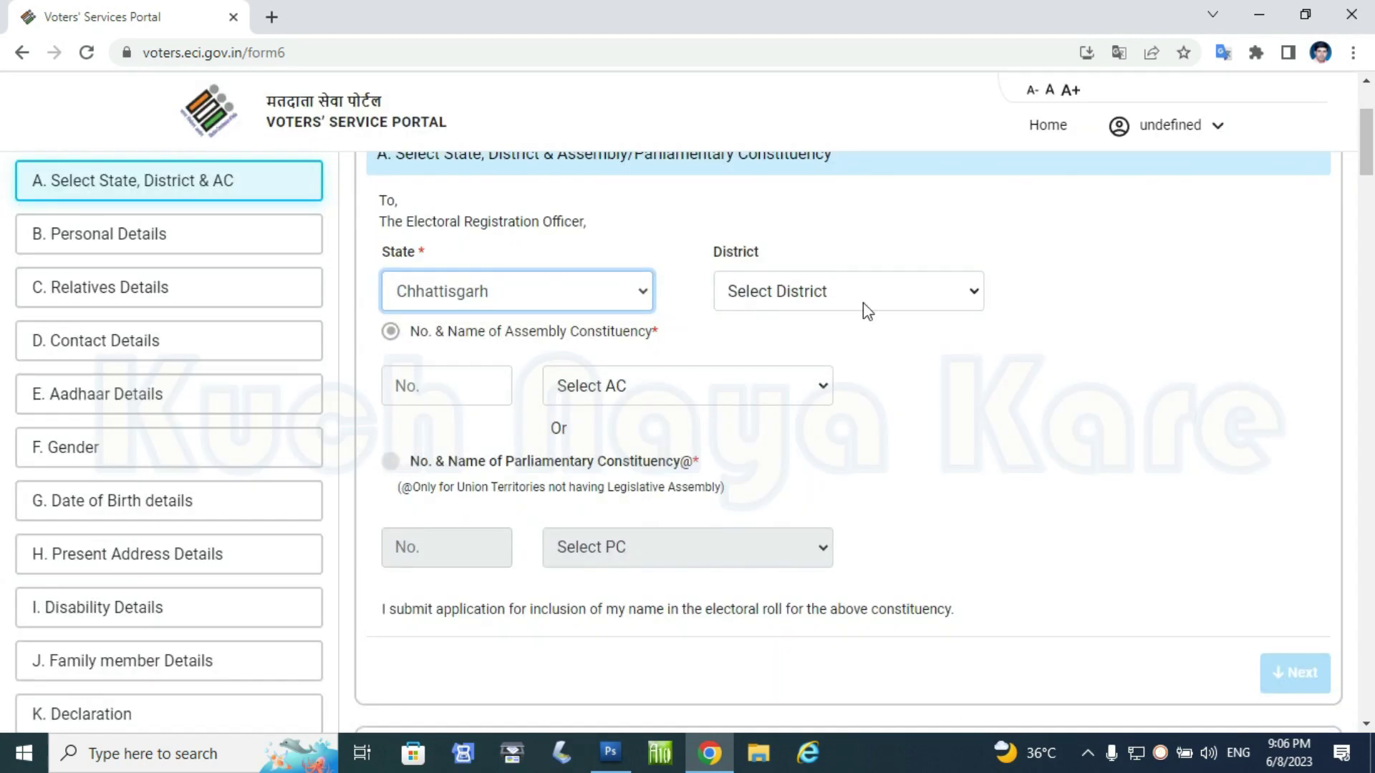
left_click(866, 309)
left_click(847, 360)
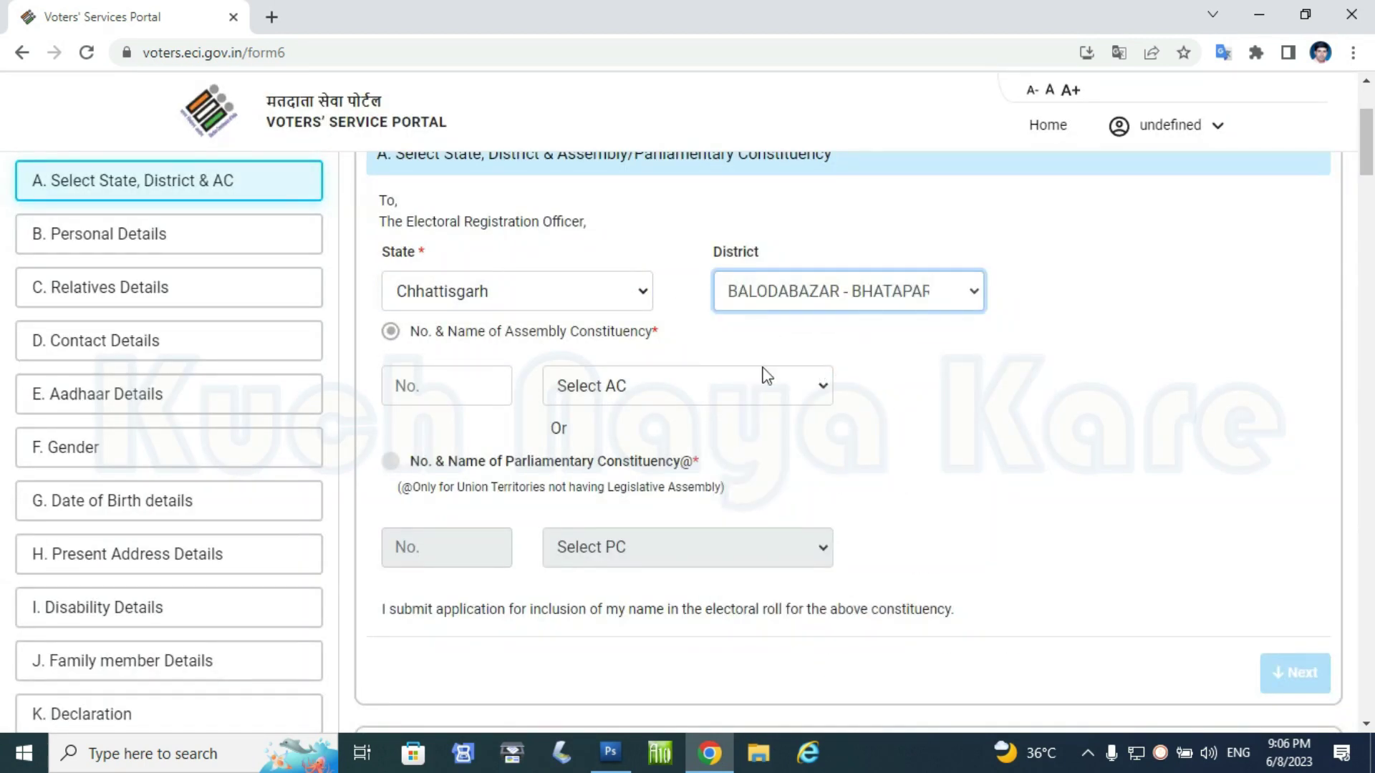
left_click(610, 397)
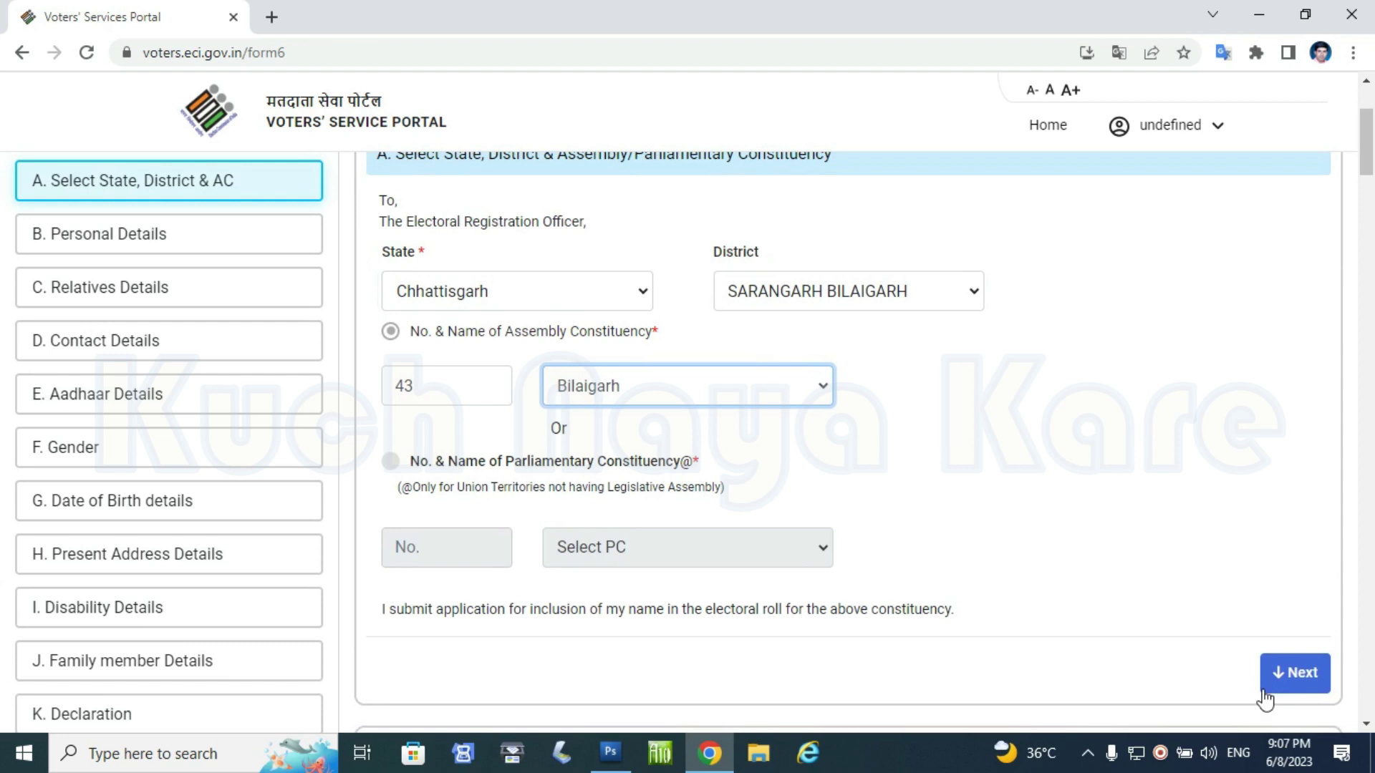
left_click(1279, 685)
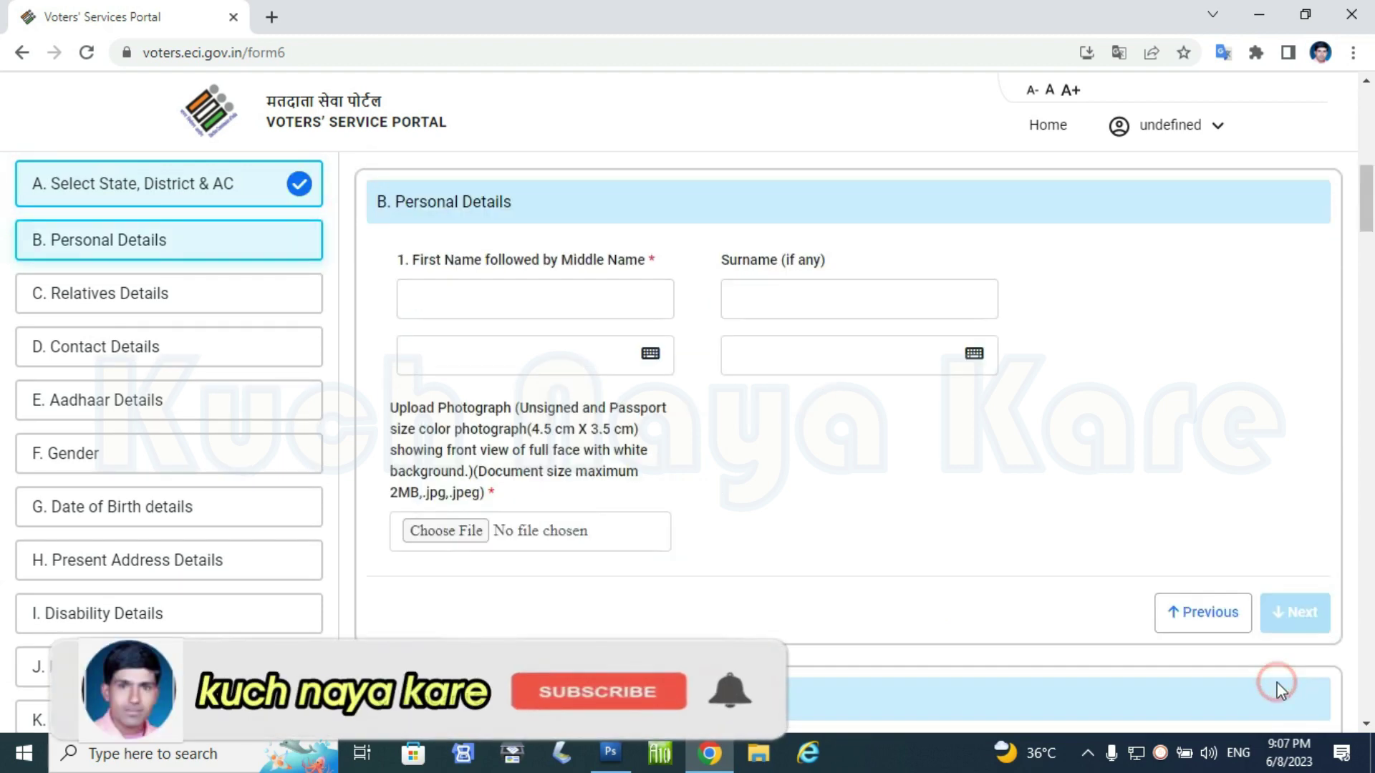
- Enter the applicant's first name and surname with Hindi auto-fill, and save the cropped passport photo
left_click(486, 300)
left_click(527, 341)
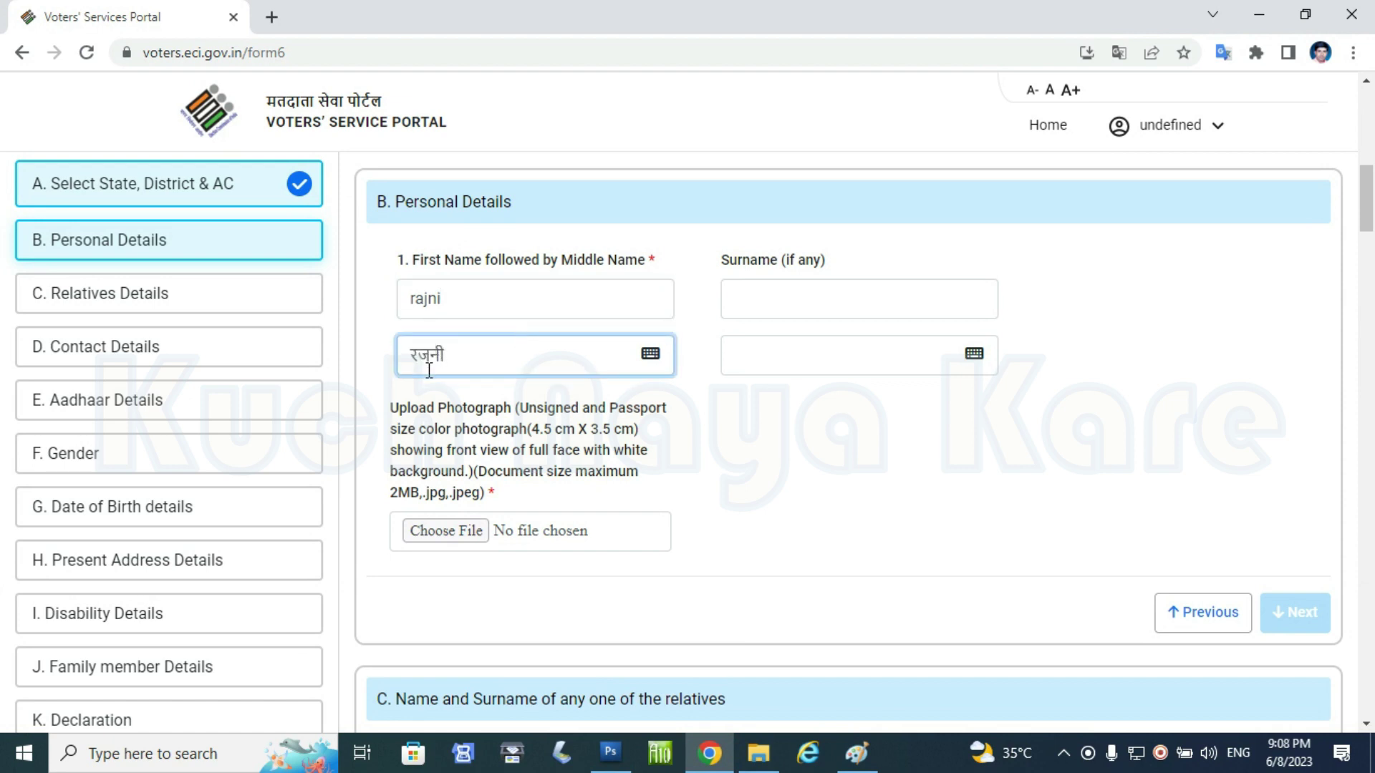
left_click(763, 304)
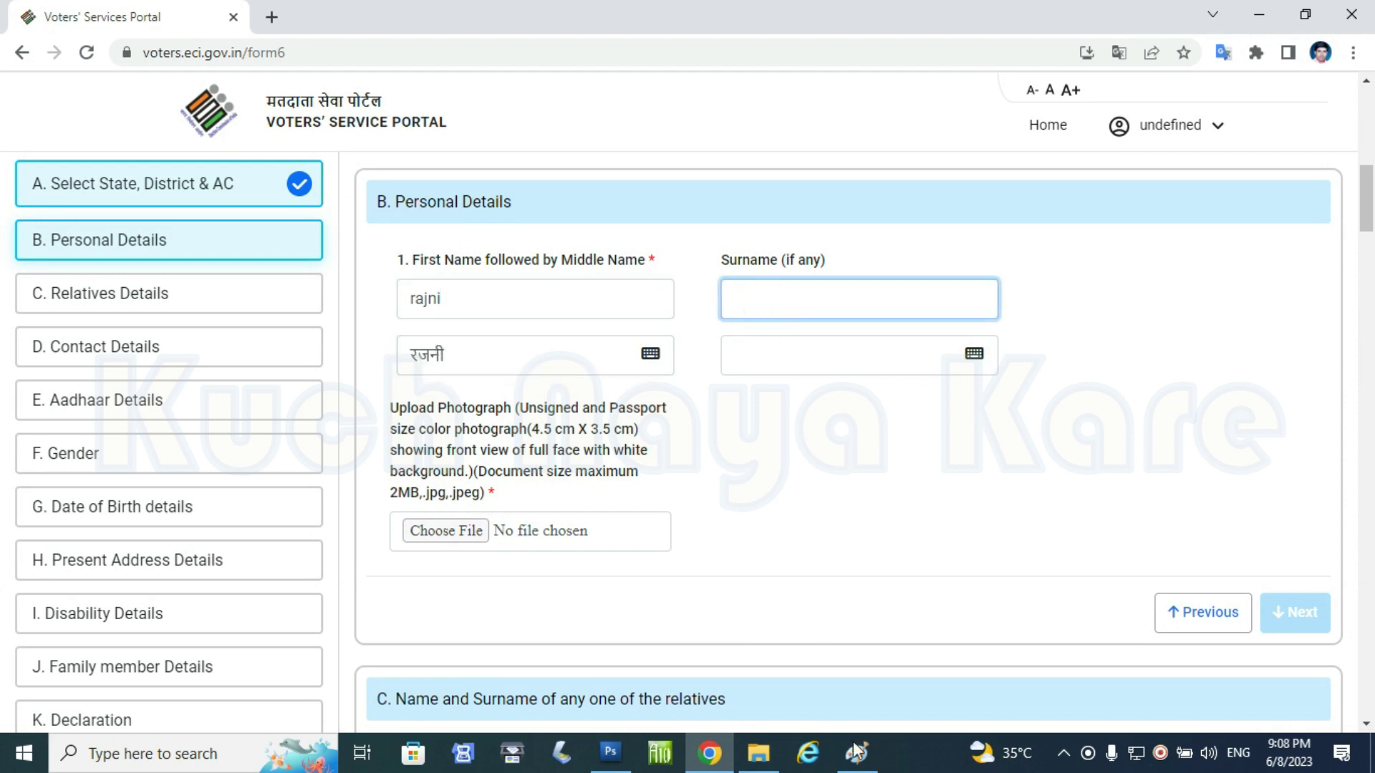
key("Tab")
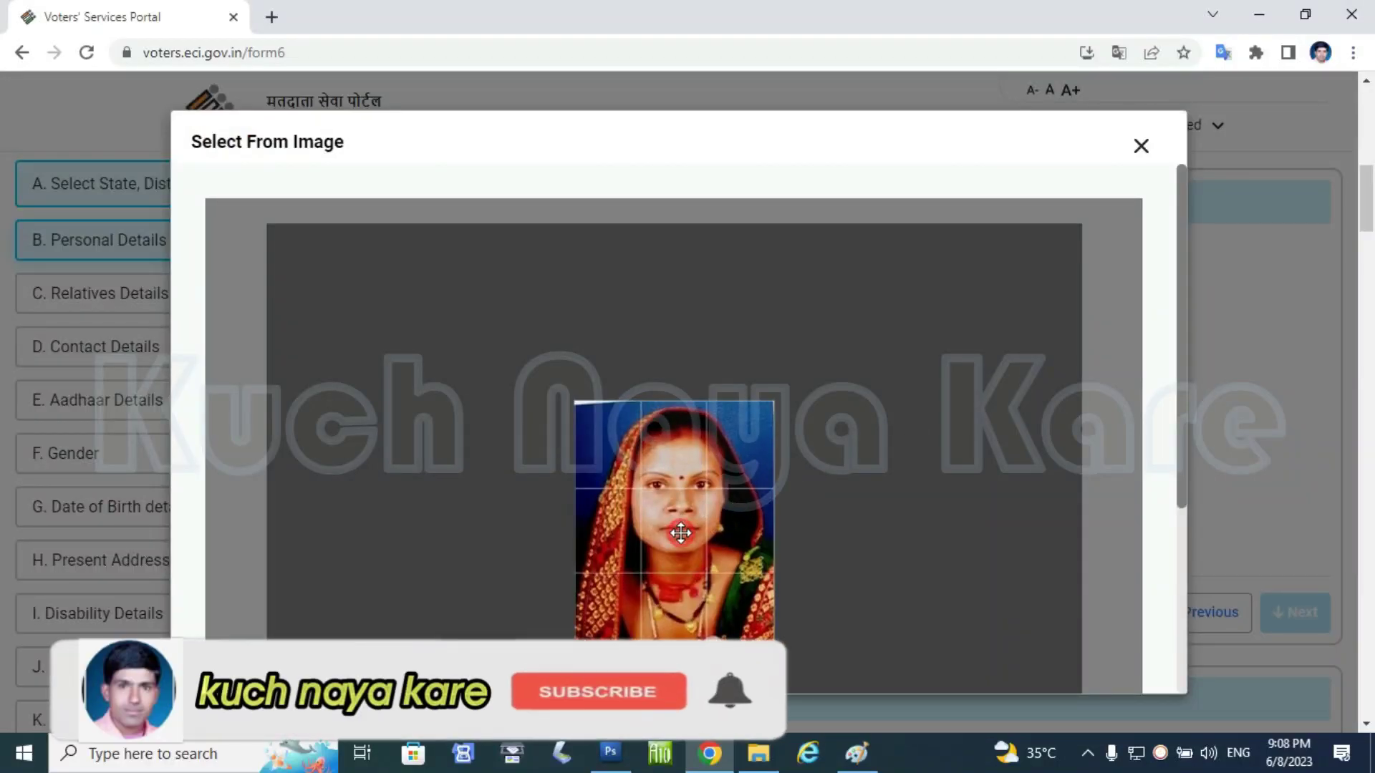
scroll(1037, 425, "down", 5)
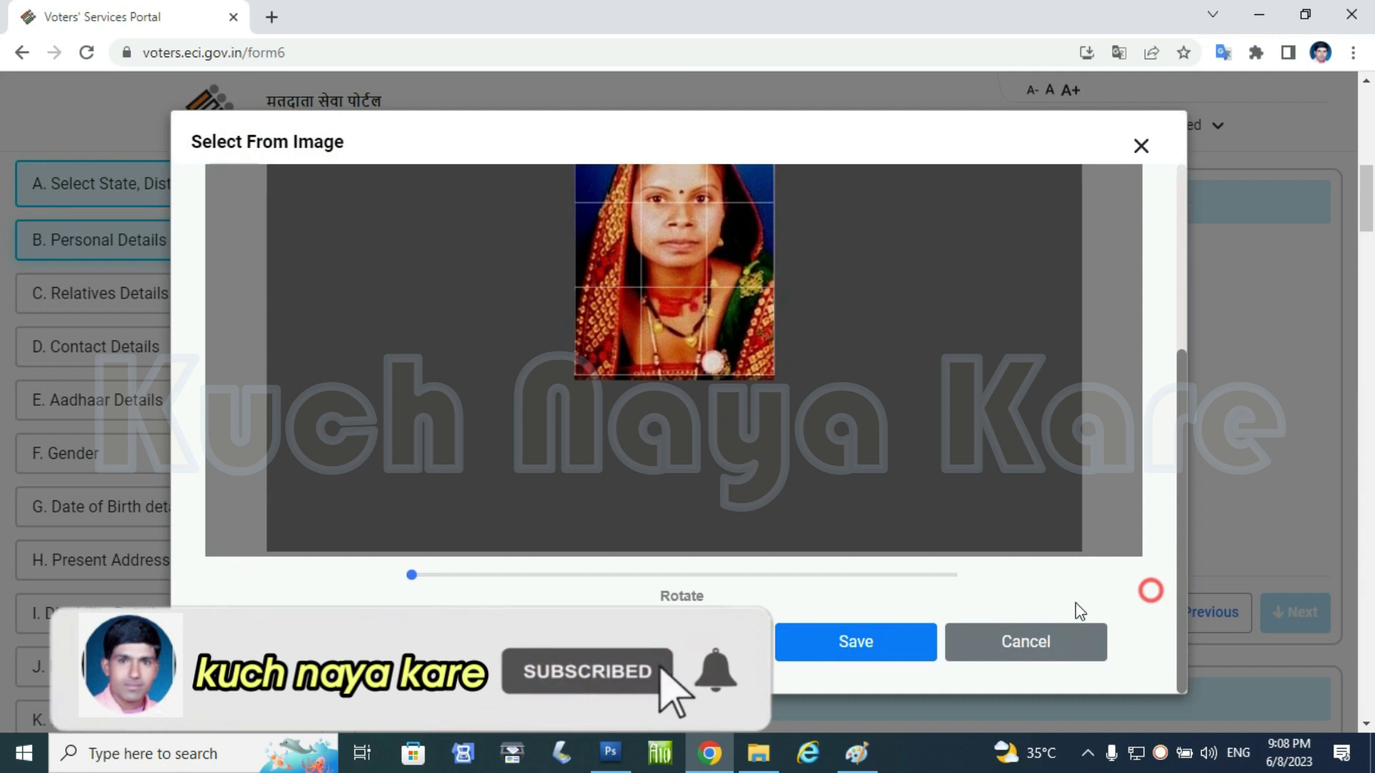
left_click(879, 647)
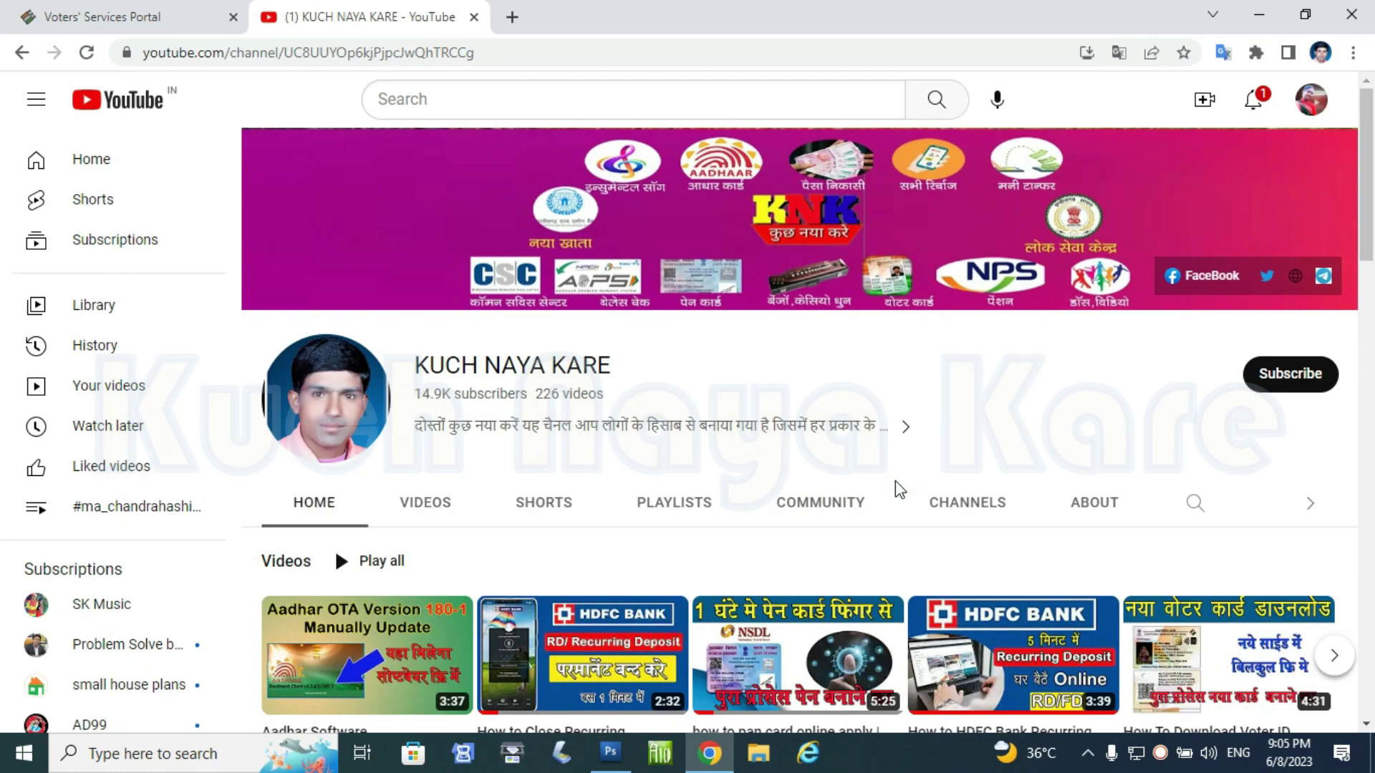
- Subscribe to the KUCH NAYA KARE channel with notifications set to All
left_click(1263, 387)
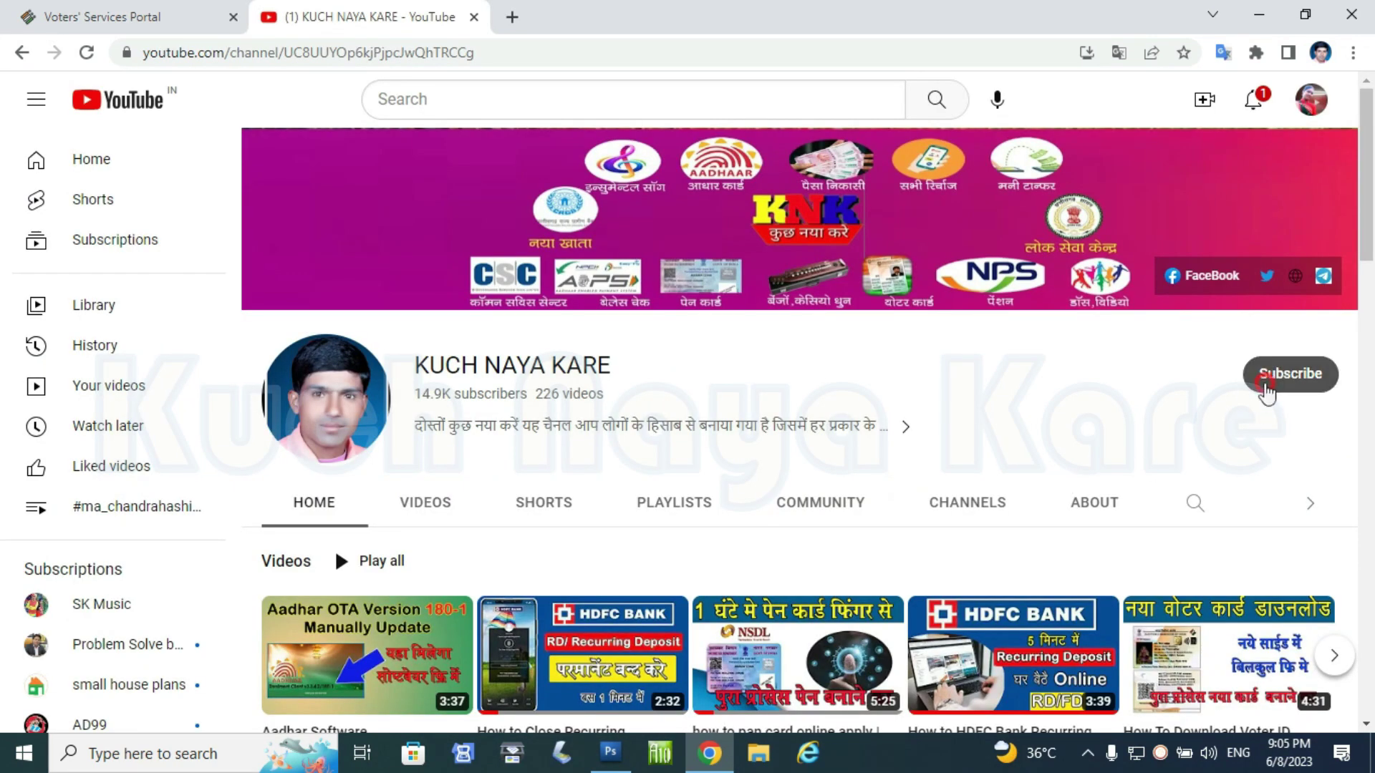
left_click(1260, 378)
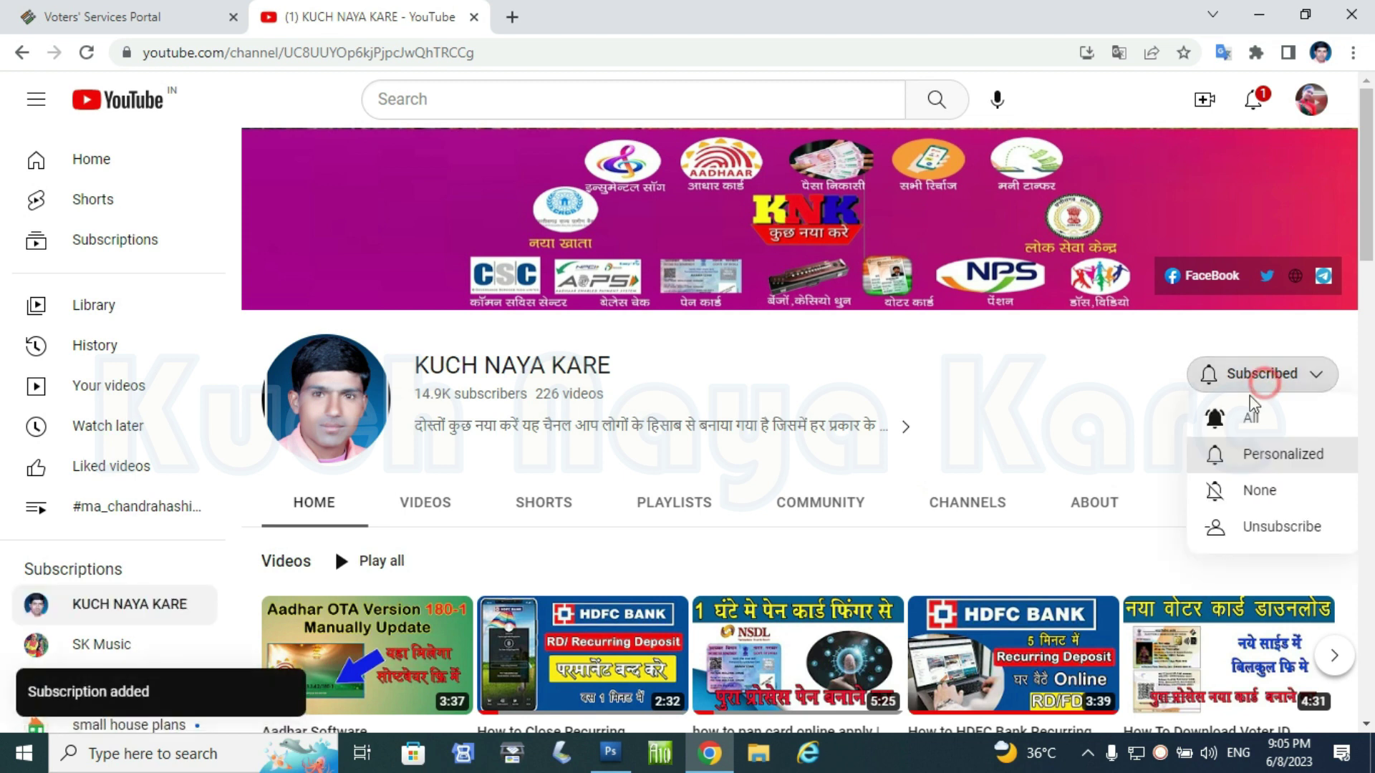
left_click(1243, 410)
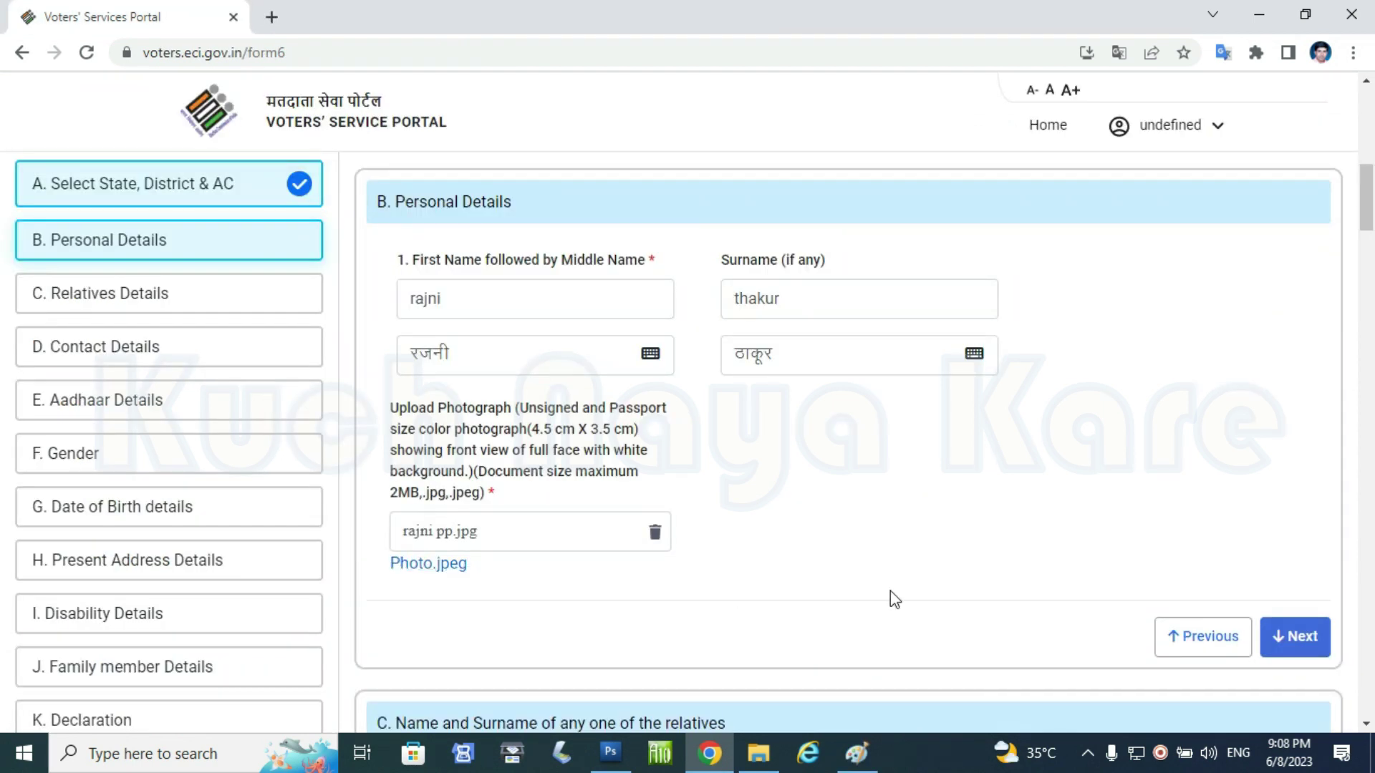
- In Relatives Details, choose Husband as the relative and enter his surname
left_click(1314, 640)
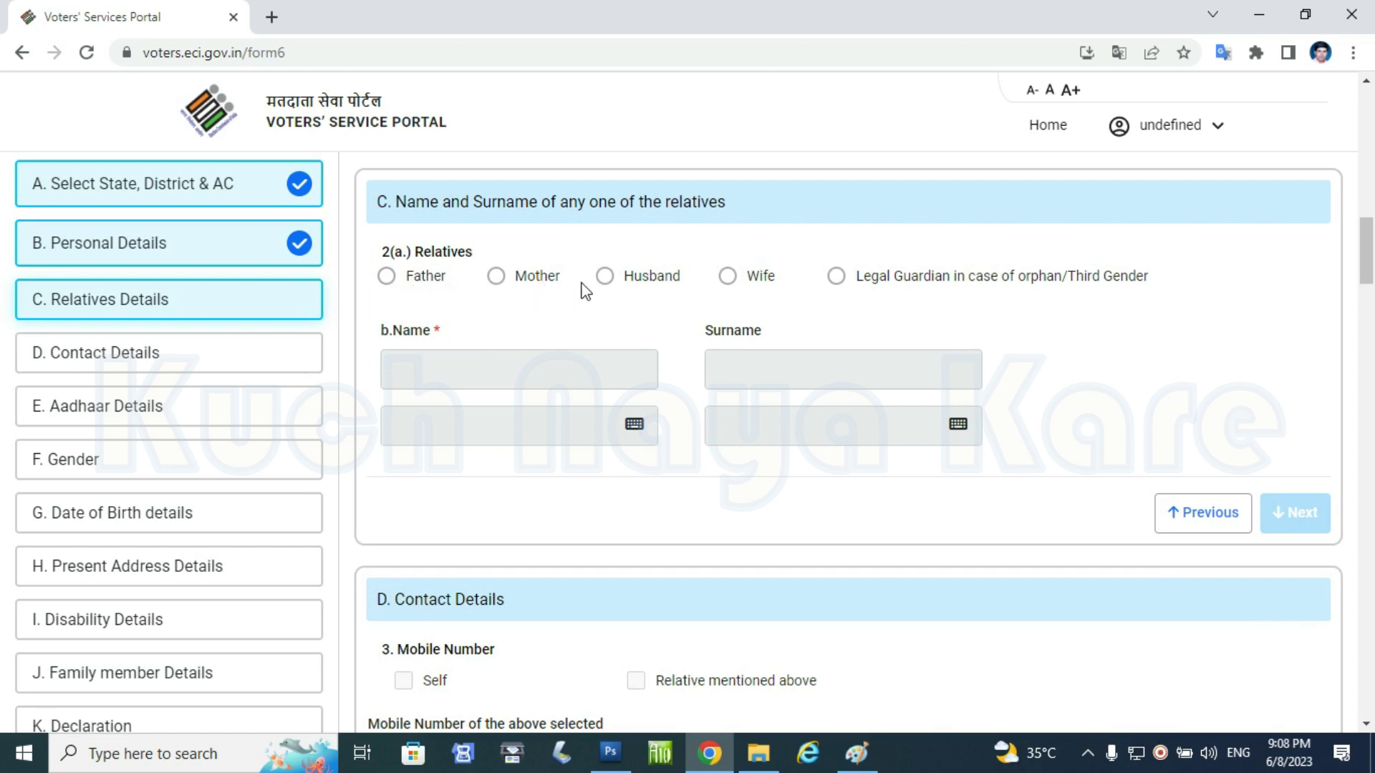
left_click(605, 277)
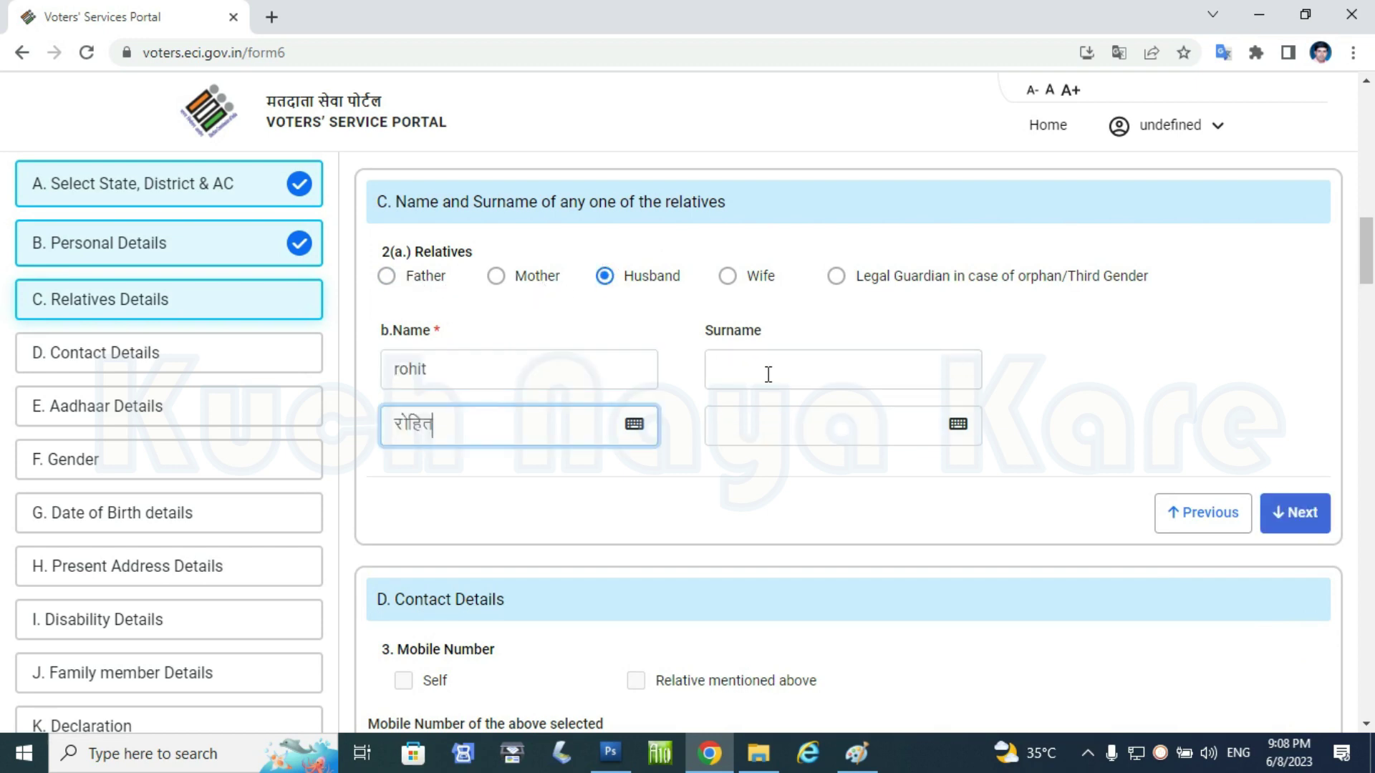
left_click(765, 370)
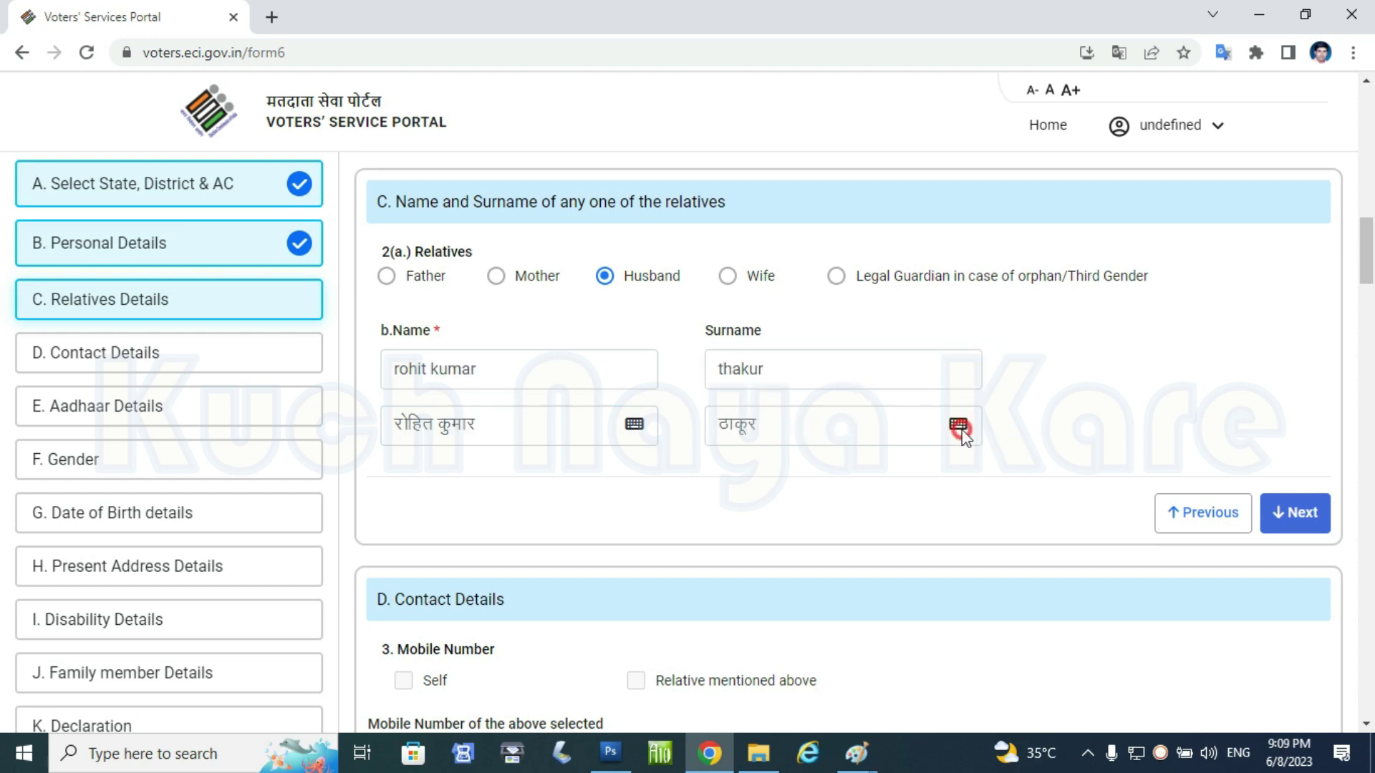
- Correct the husband's Hindi surname with the on-screen Hindi keyboard, then continue to Contact Details
left_click(958, 424)
left_click_drag(762, 306, 803, 123)
left_click(777, 424)
left_click(726, 229)
left_click(761, 229)
left_click(832, 229)
left_click(822, 192)
left_click(786, 193)
left_click(715, 192)
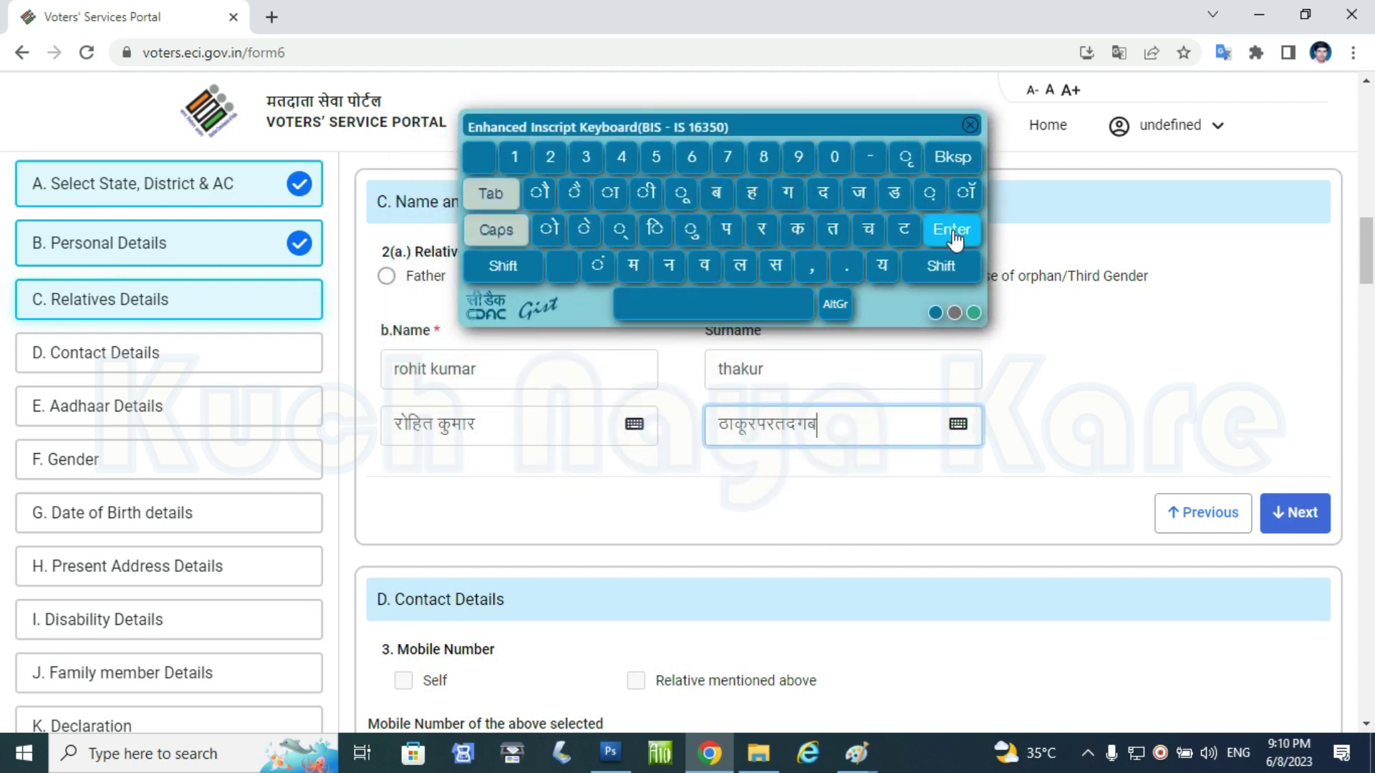
left_click(972, 166)
left_click(972, 166)
left_click(974, 169)
left_click(974, 169)
left_click(973, 169)
left_click(973, 169)
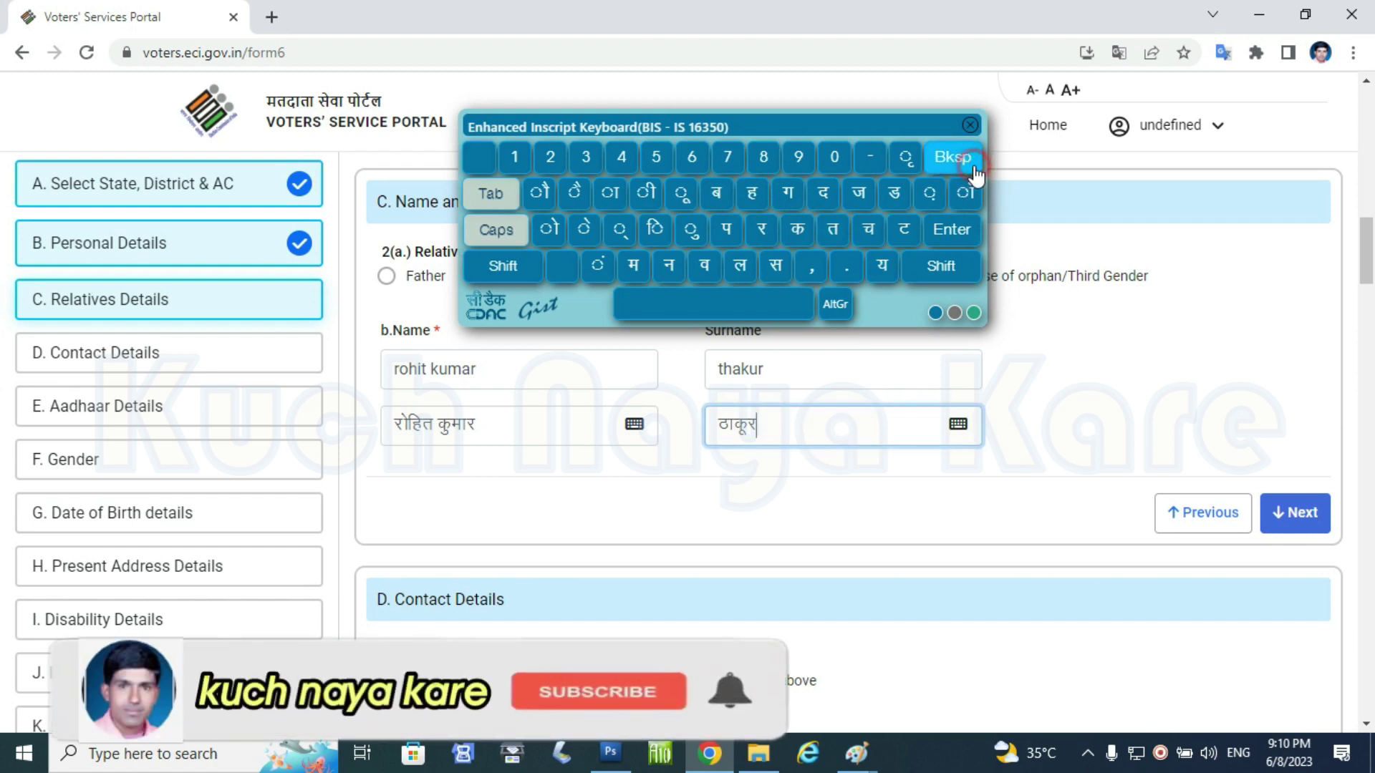
left_click(970, 125)
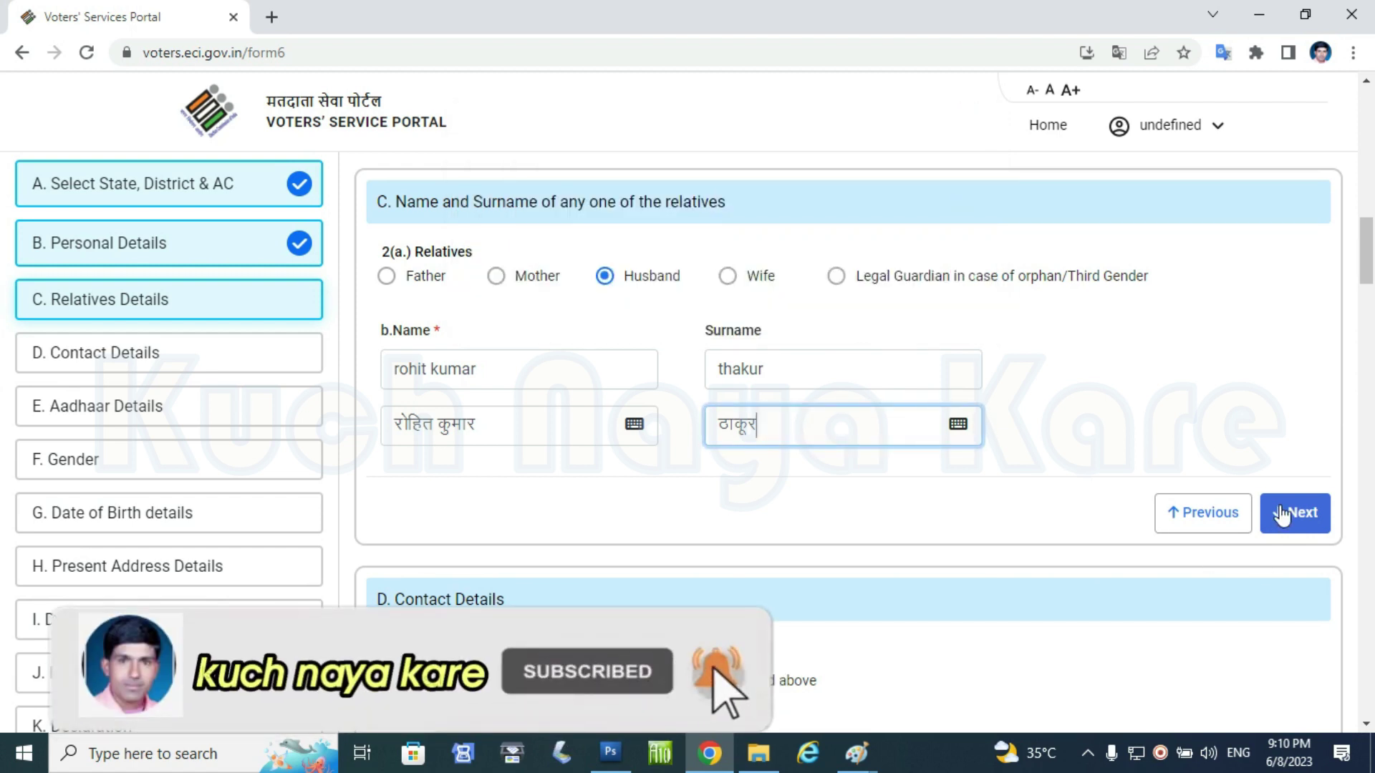
left_click(1278, 514)
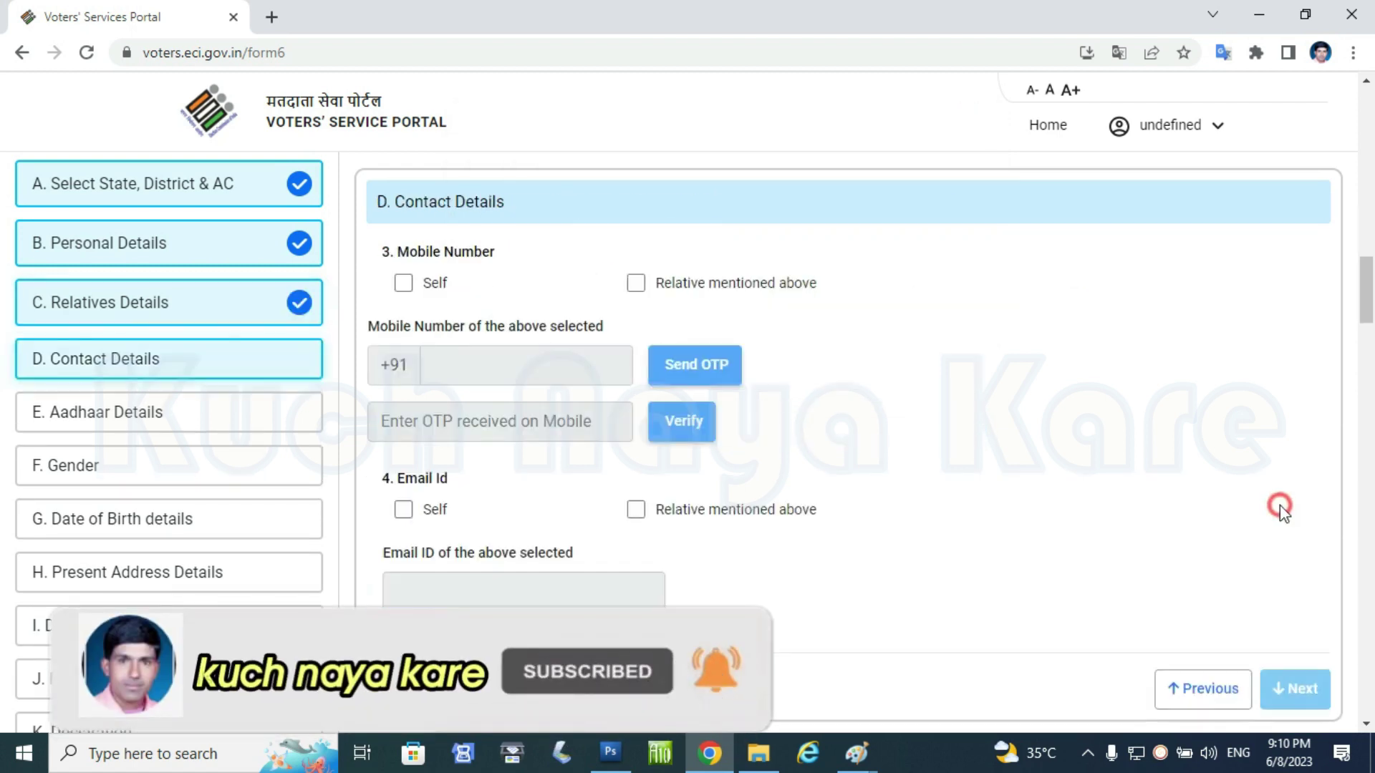
- Mark the mobile number as the applicant's own, choose Aadhaar Number, and set gender to Female
left_click(404, 284)
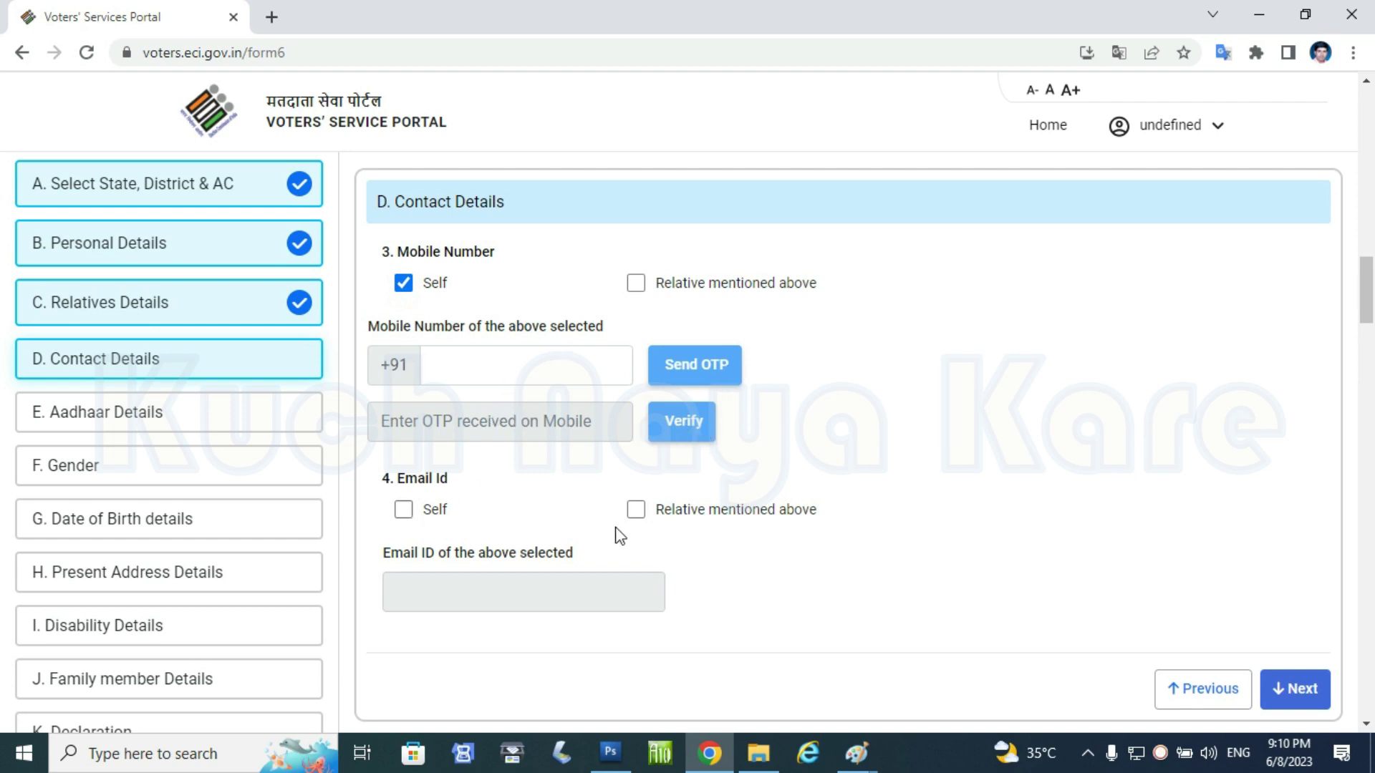
left_click(1300, 692)
left_click(386, 277)
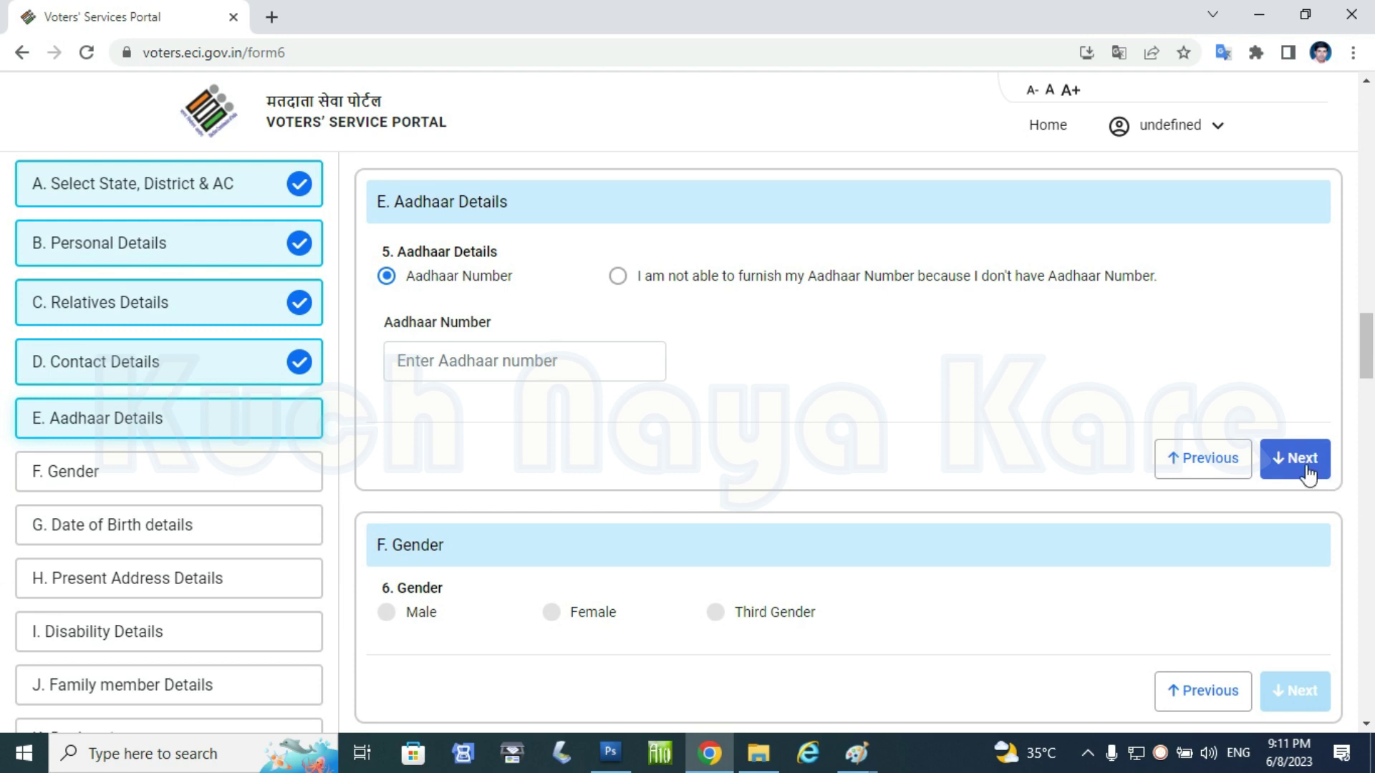
left_click(1269, 462)
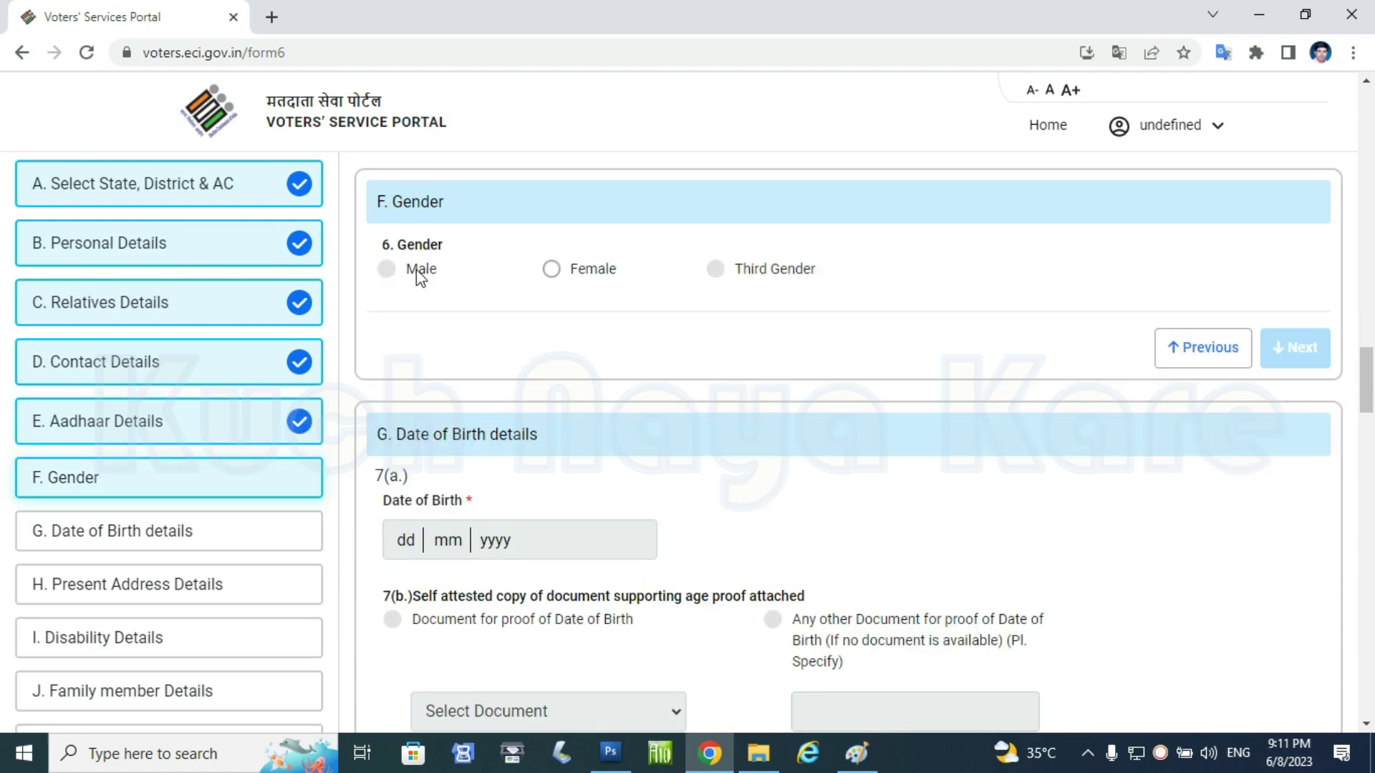
left_click(549, 271)
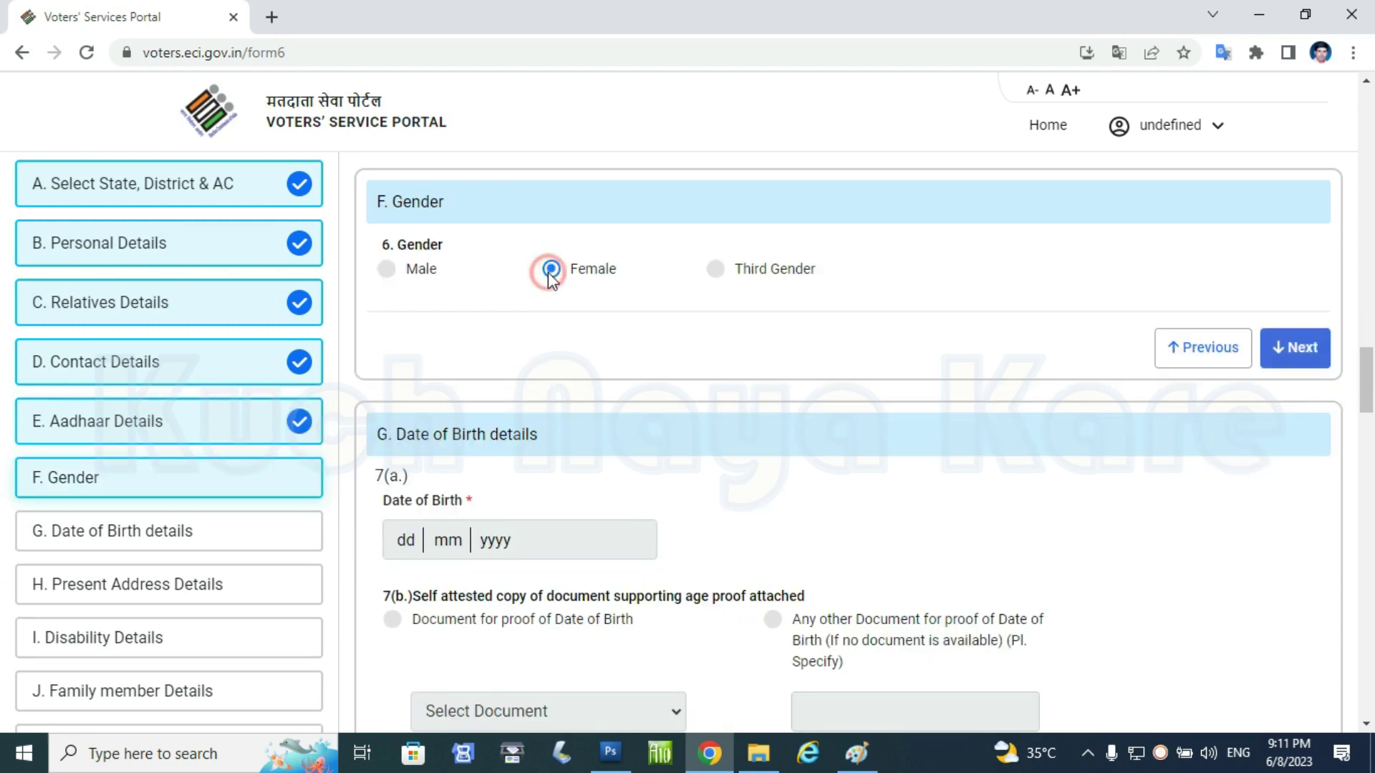
left_click(1301, 350)
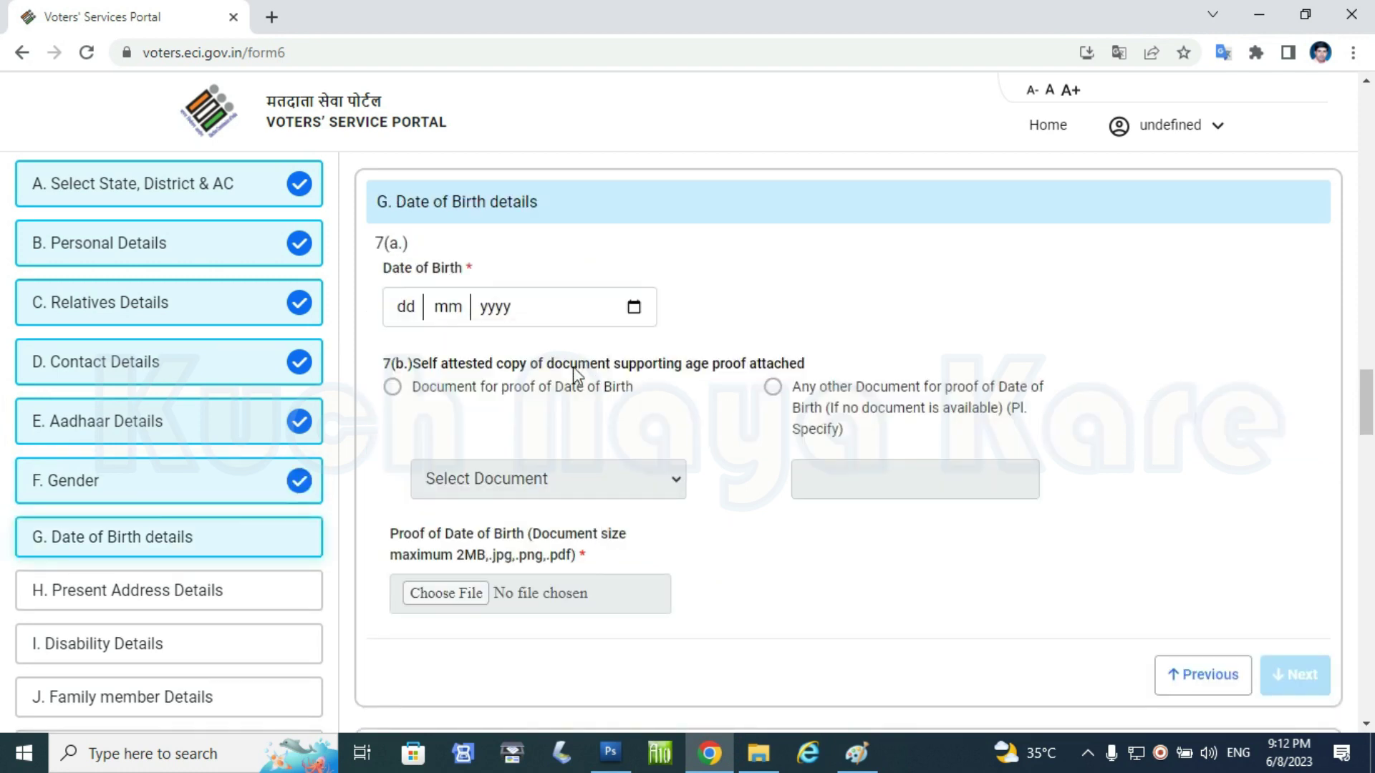
left_click(630, 310)
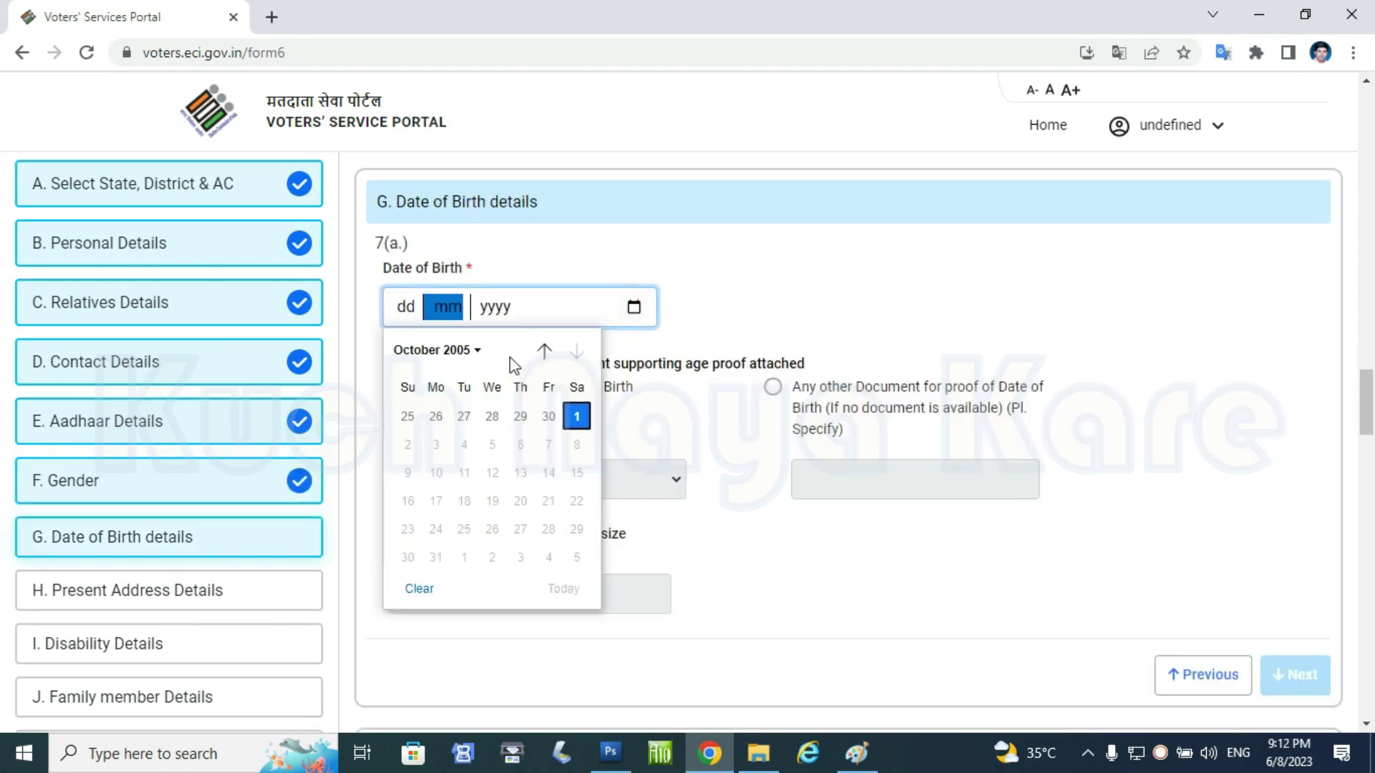
left_click(476, 354)
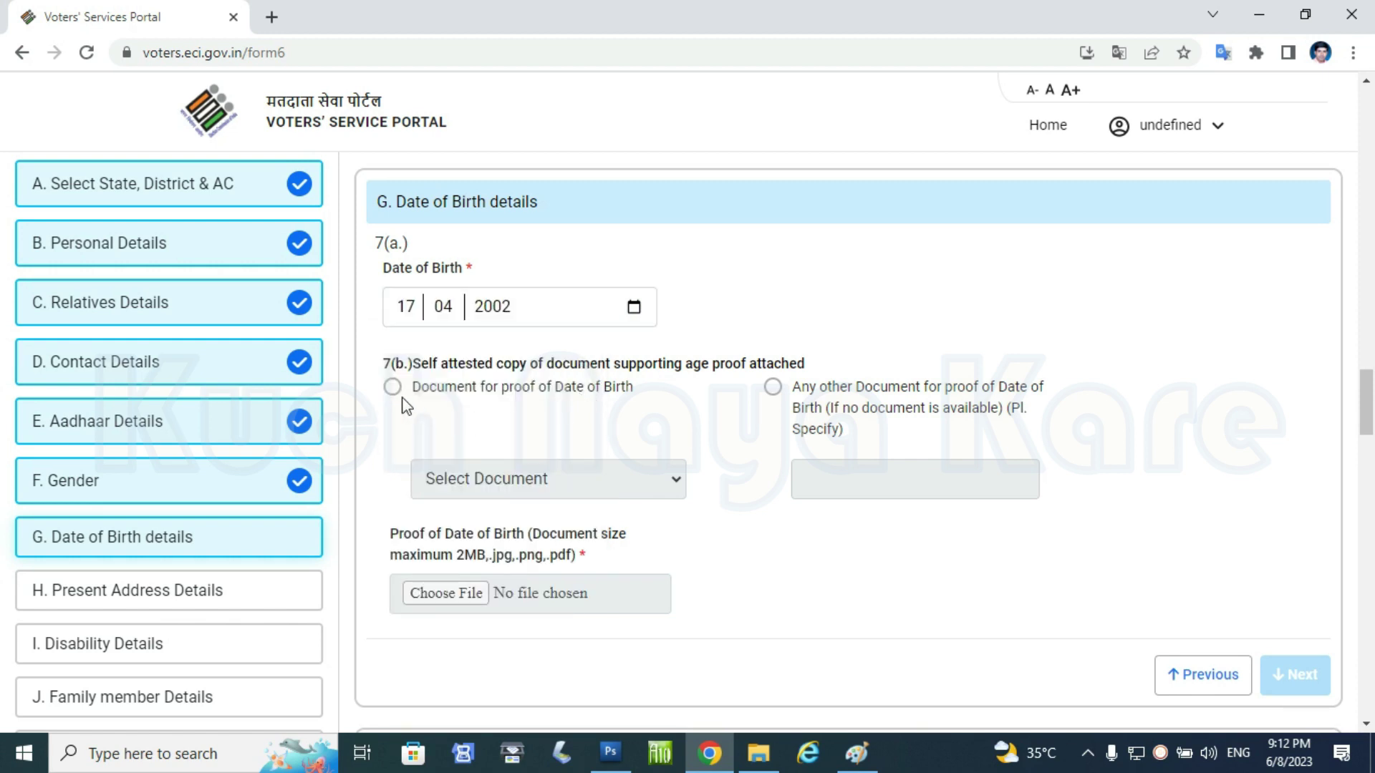
left_click(392, 387)
left_click(623, 487)
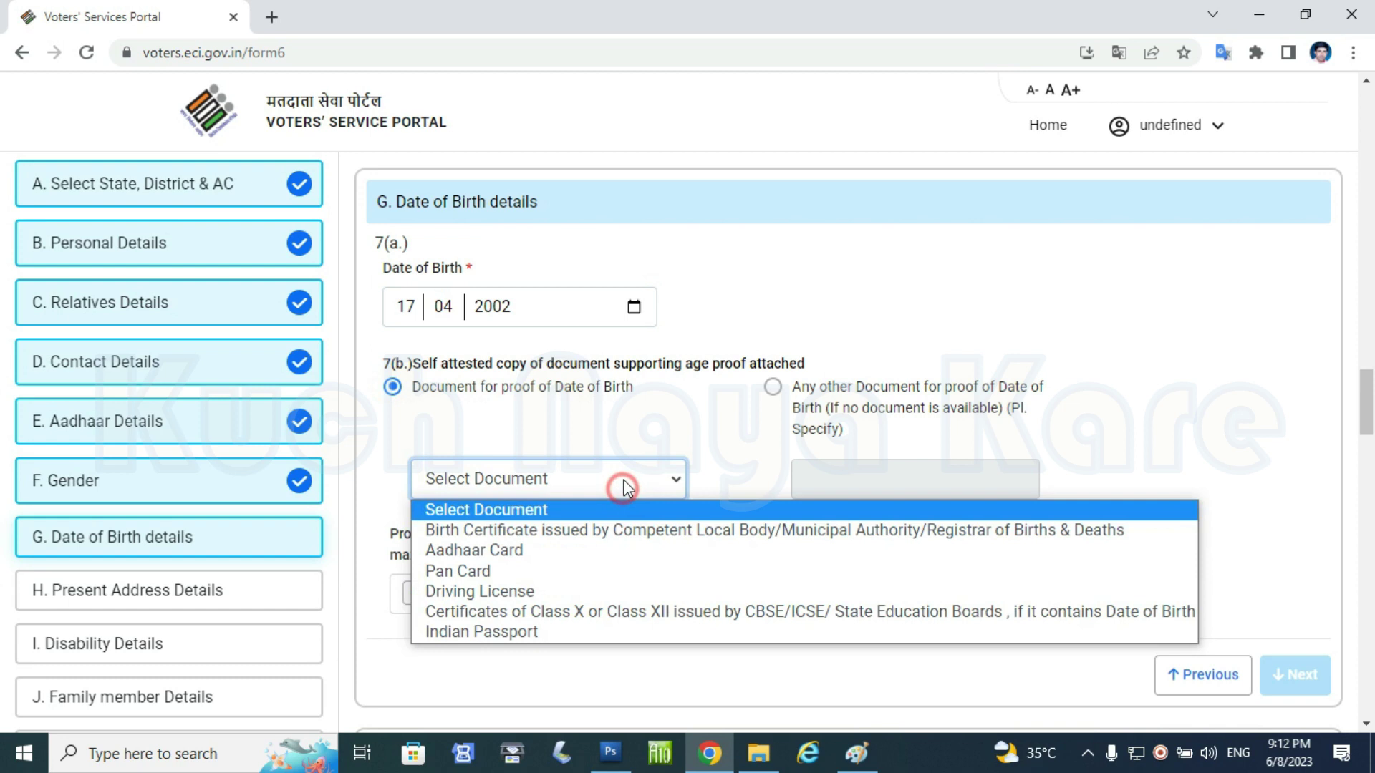
left_click(506, 552)
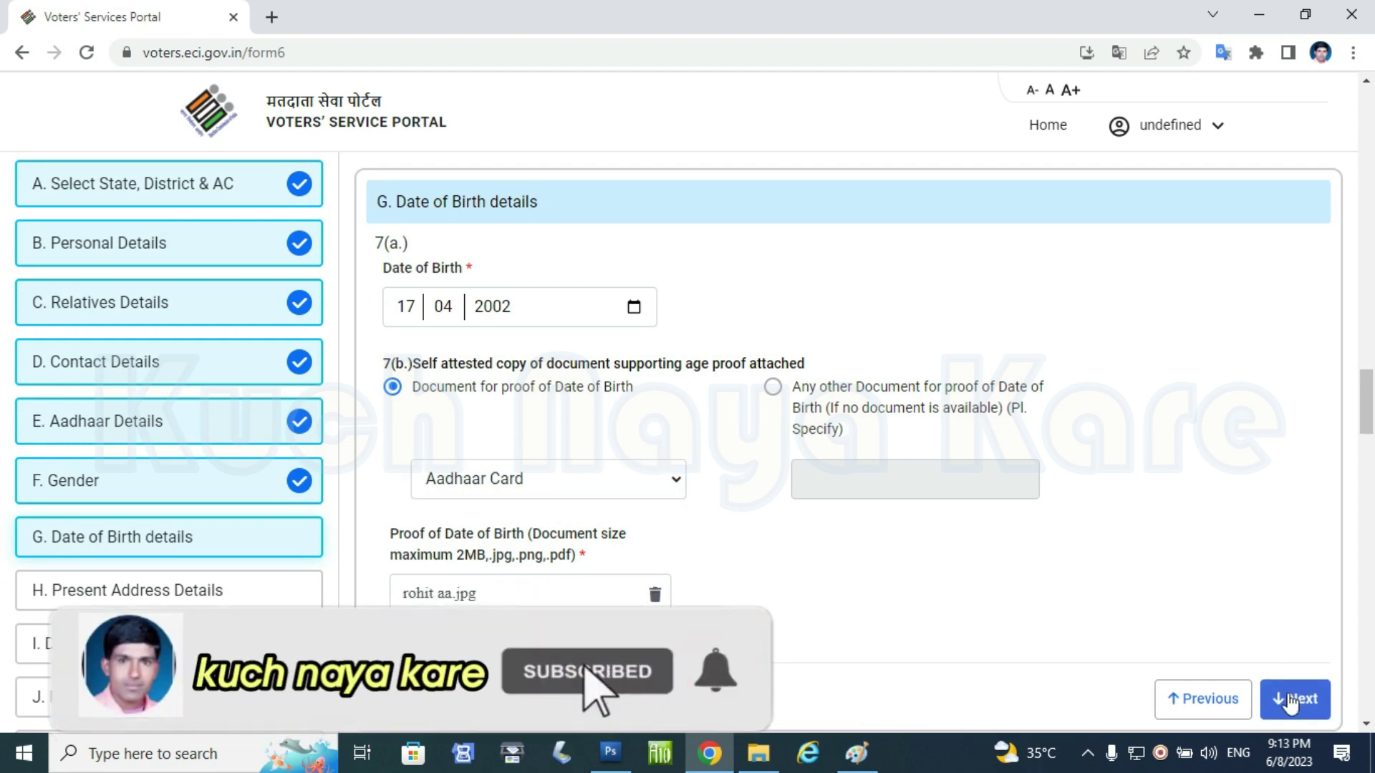
- In the present address section, enter house number 54 and the street details
left_click(1289, 706)
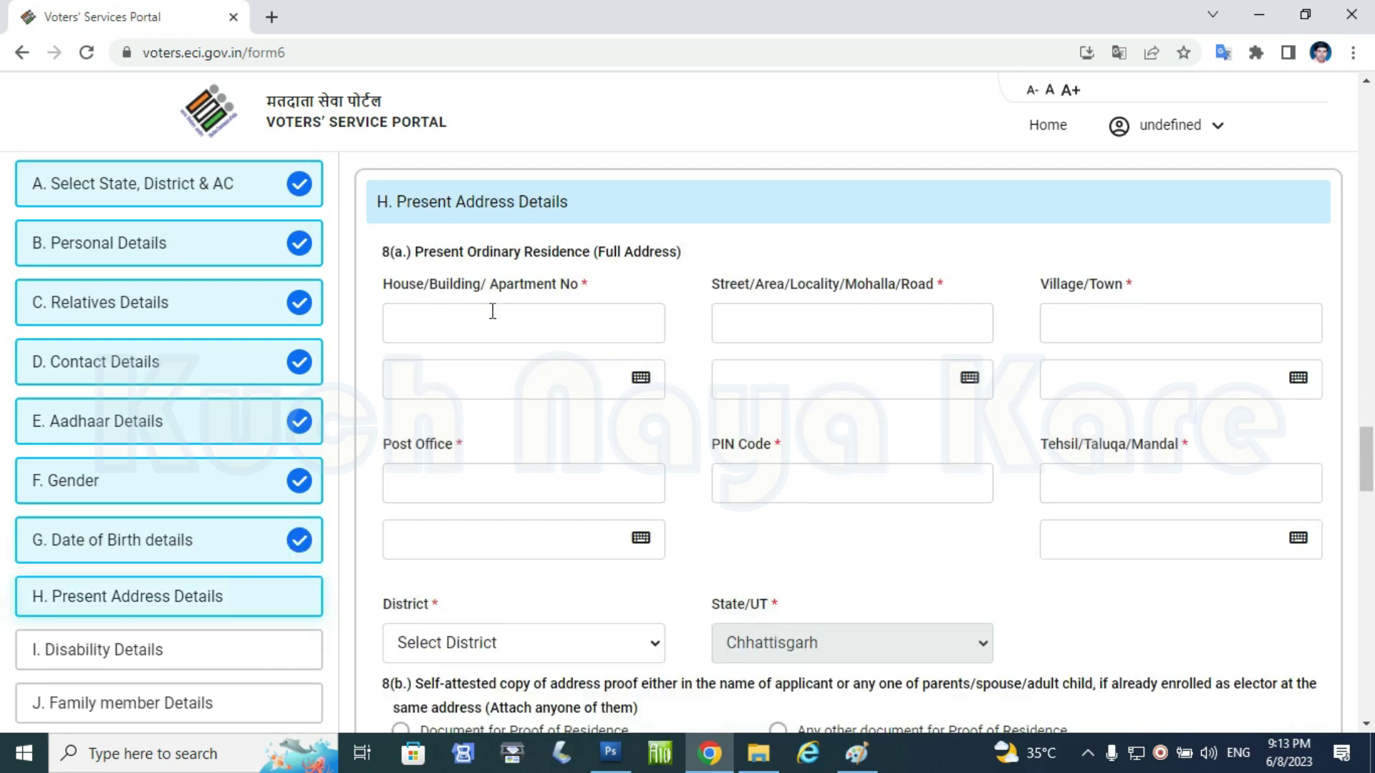
left_click(502, 315)
type("54")
left_click_drag(1040, 301, 1106, 345)
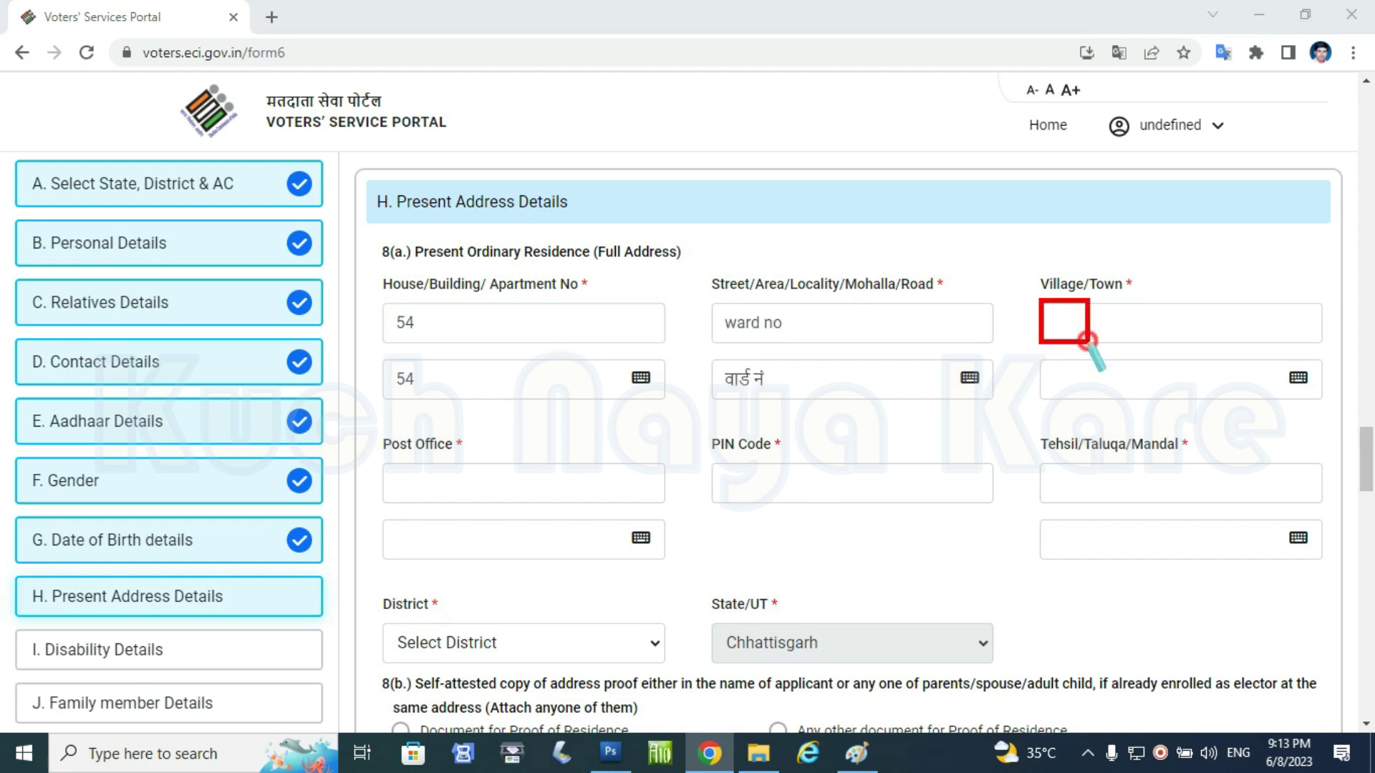
left_click_drag(387, 466, 503, 496)
left_click_drag(724, 474, 798, 509)
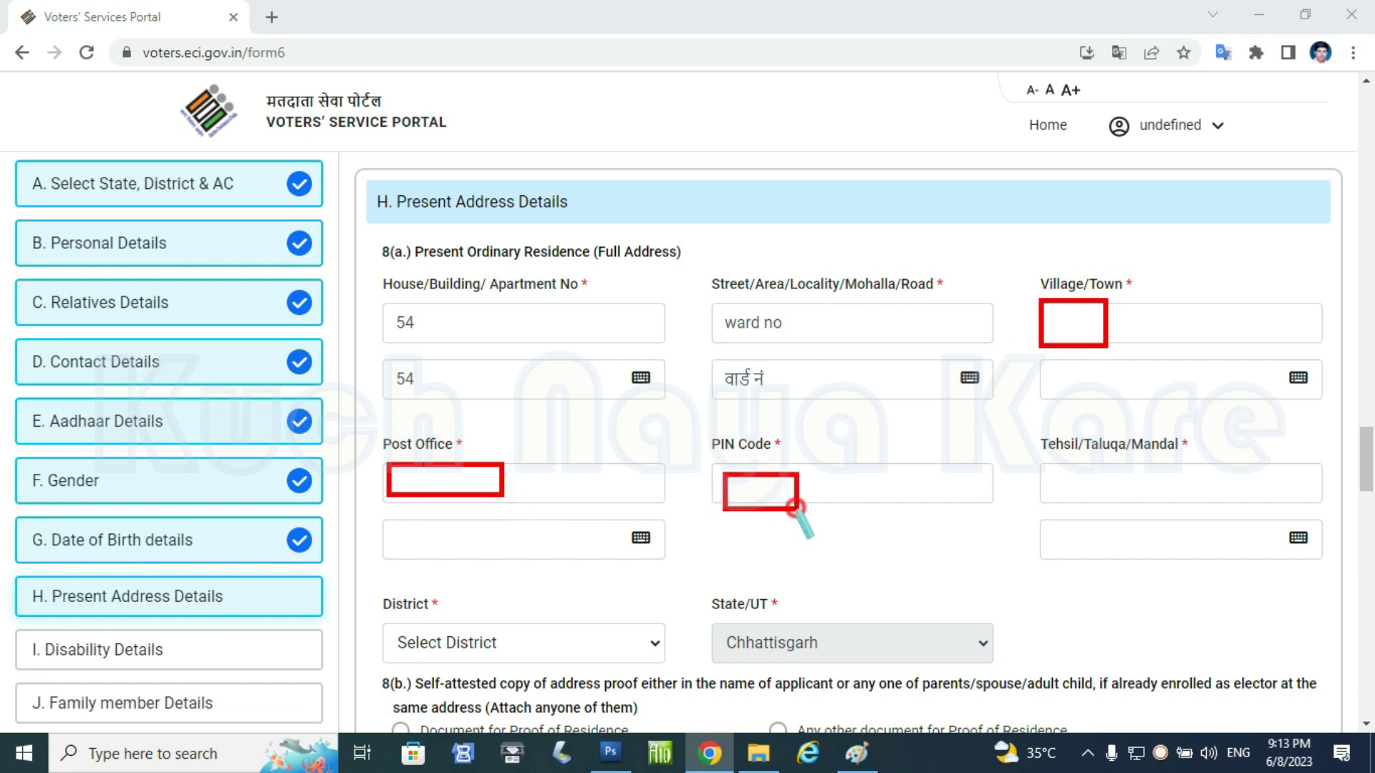
left_click_drag(1052, 464, 1125, 492)
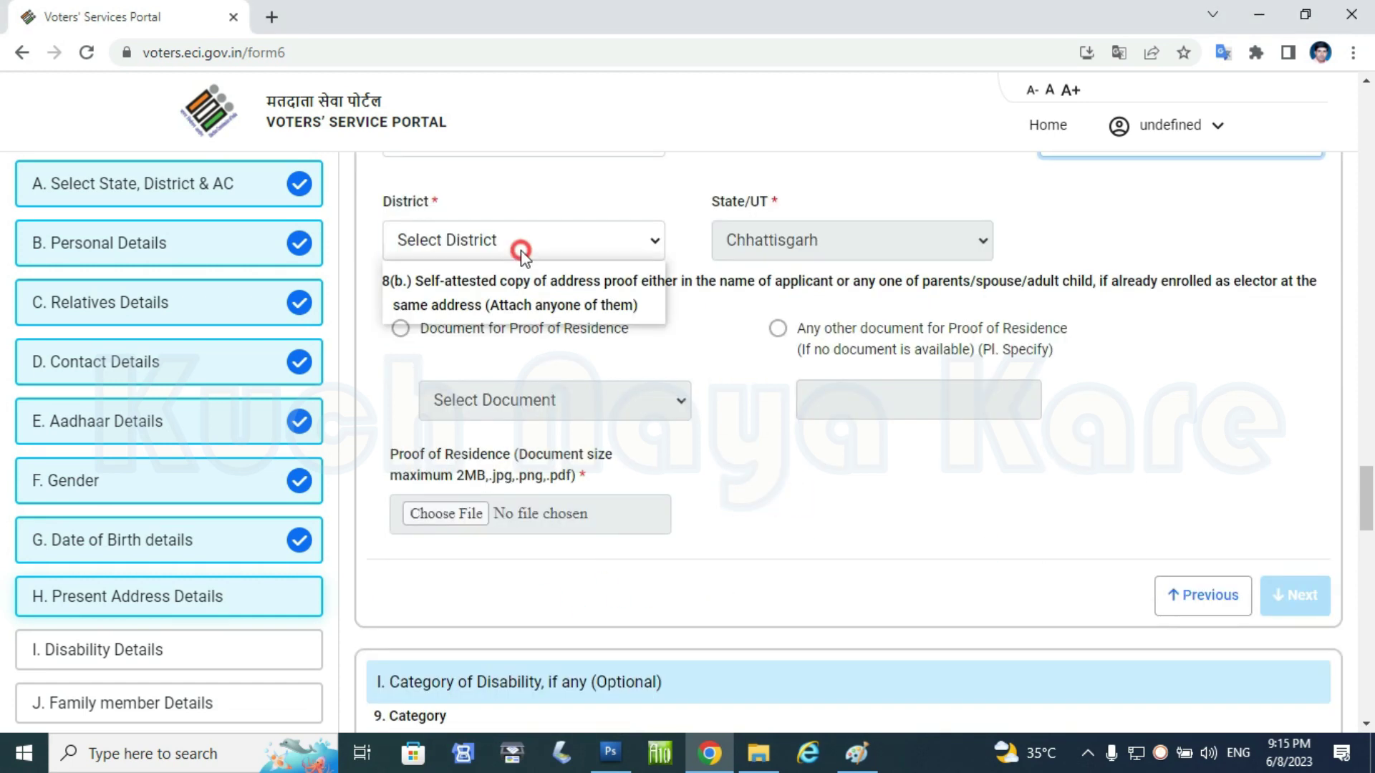
- Set the district to BALODABAZAR - BHATAPARA and Aadhaar Card as the residence proof document
left_click(521, 250)
left_click(501, 291)
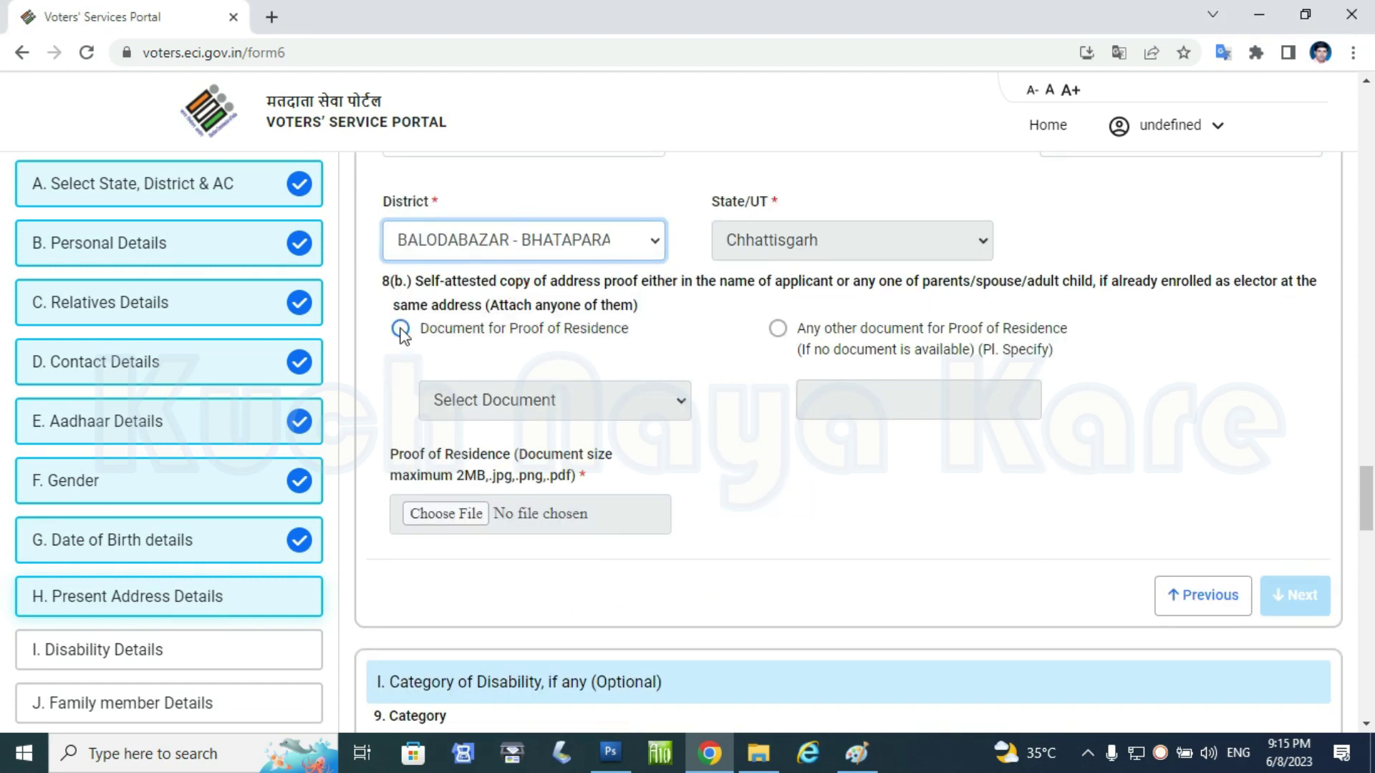
left_click(400, 329)
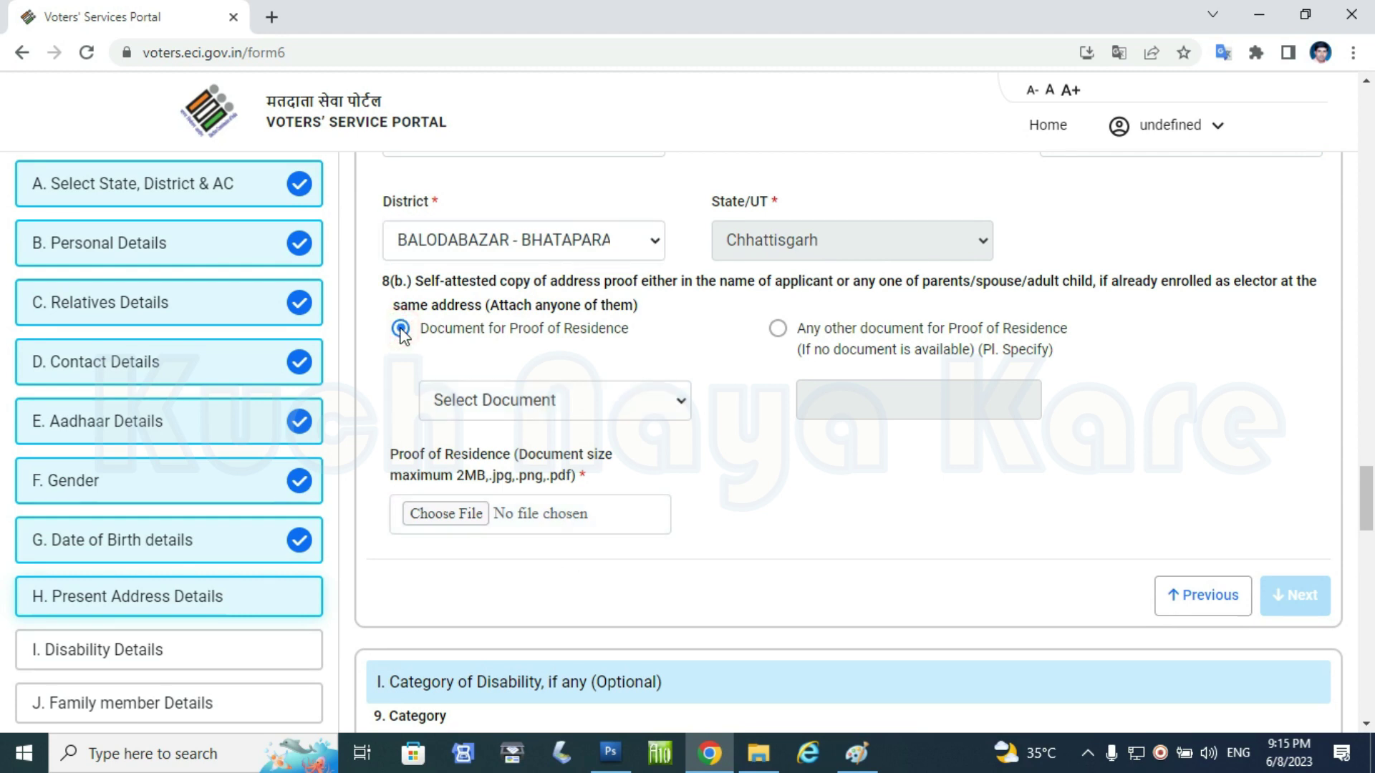
left_click(777, 328)
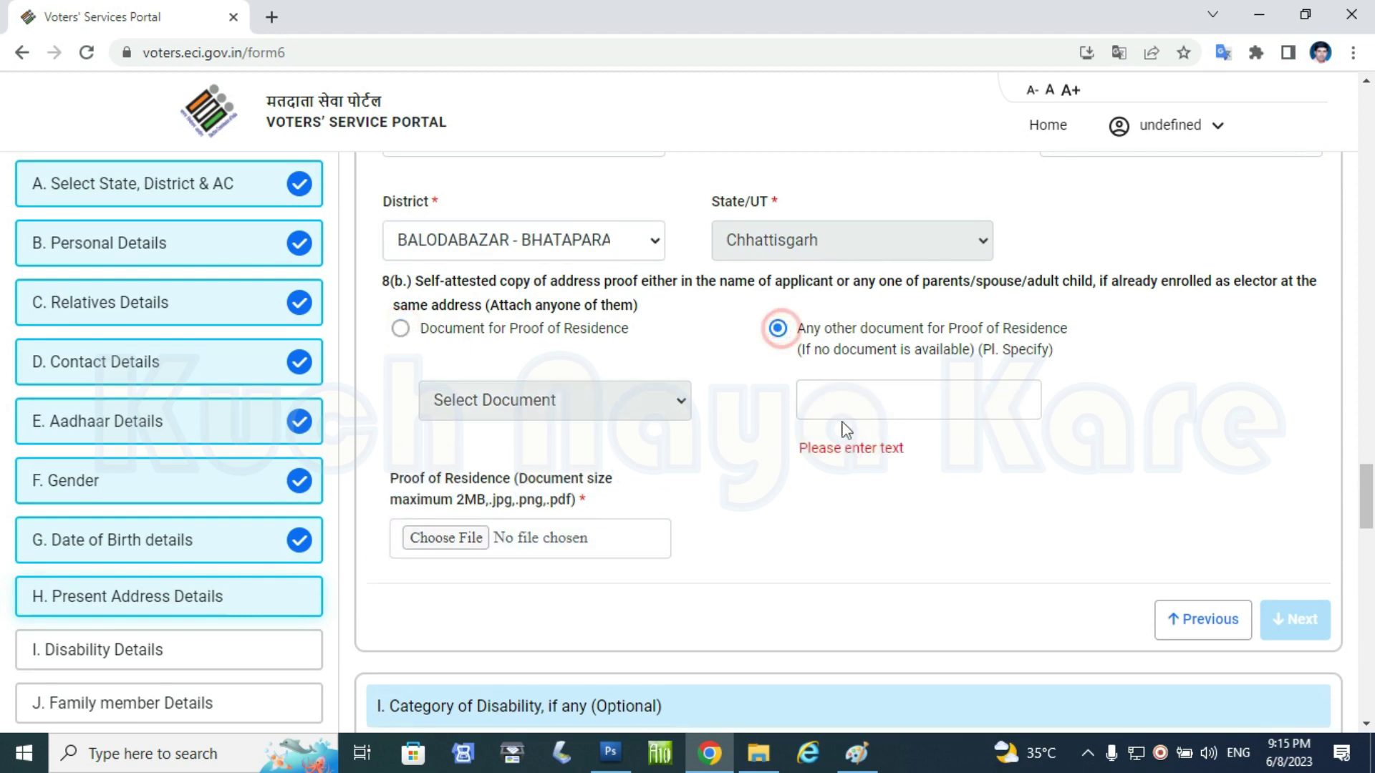
left_click(401, 329)
left_click(548, 399)
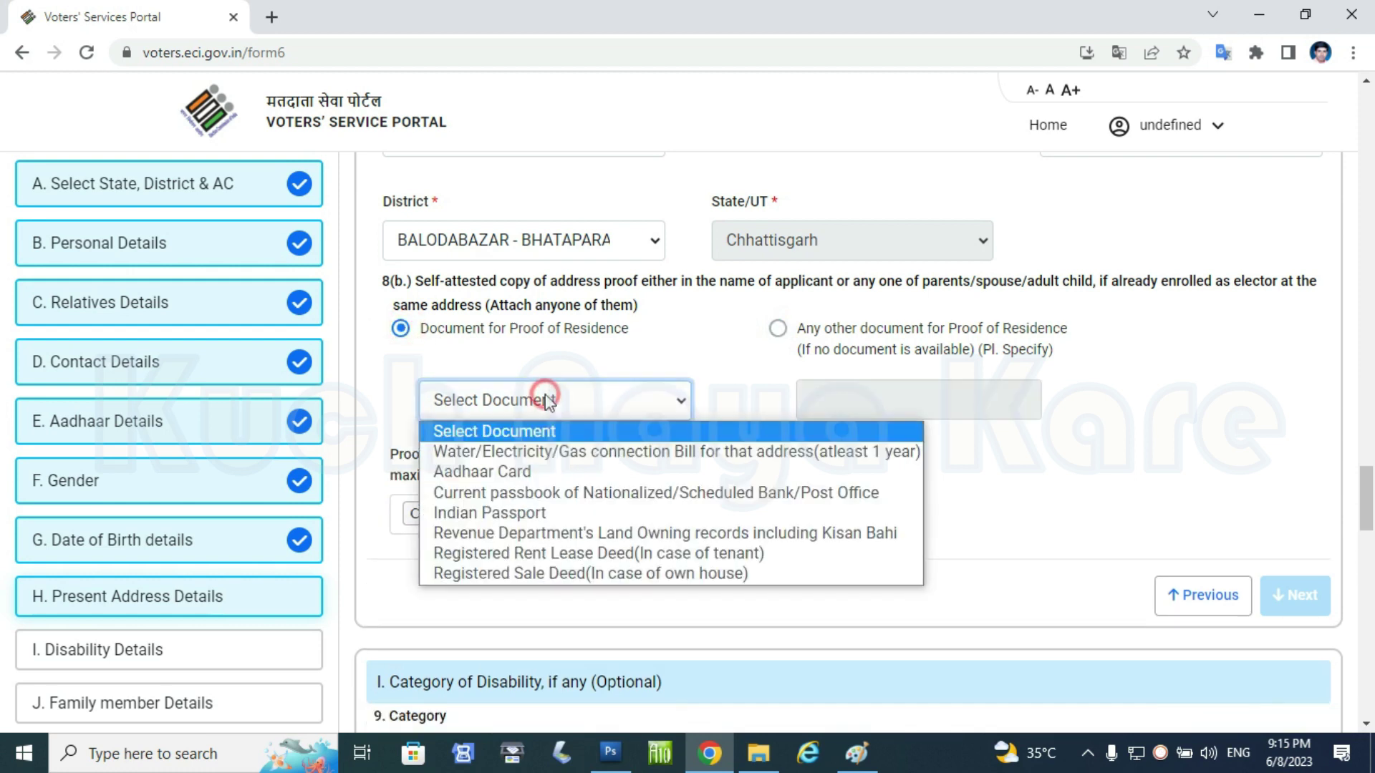
left_click(538, 472)
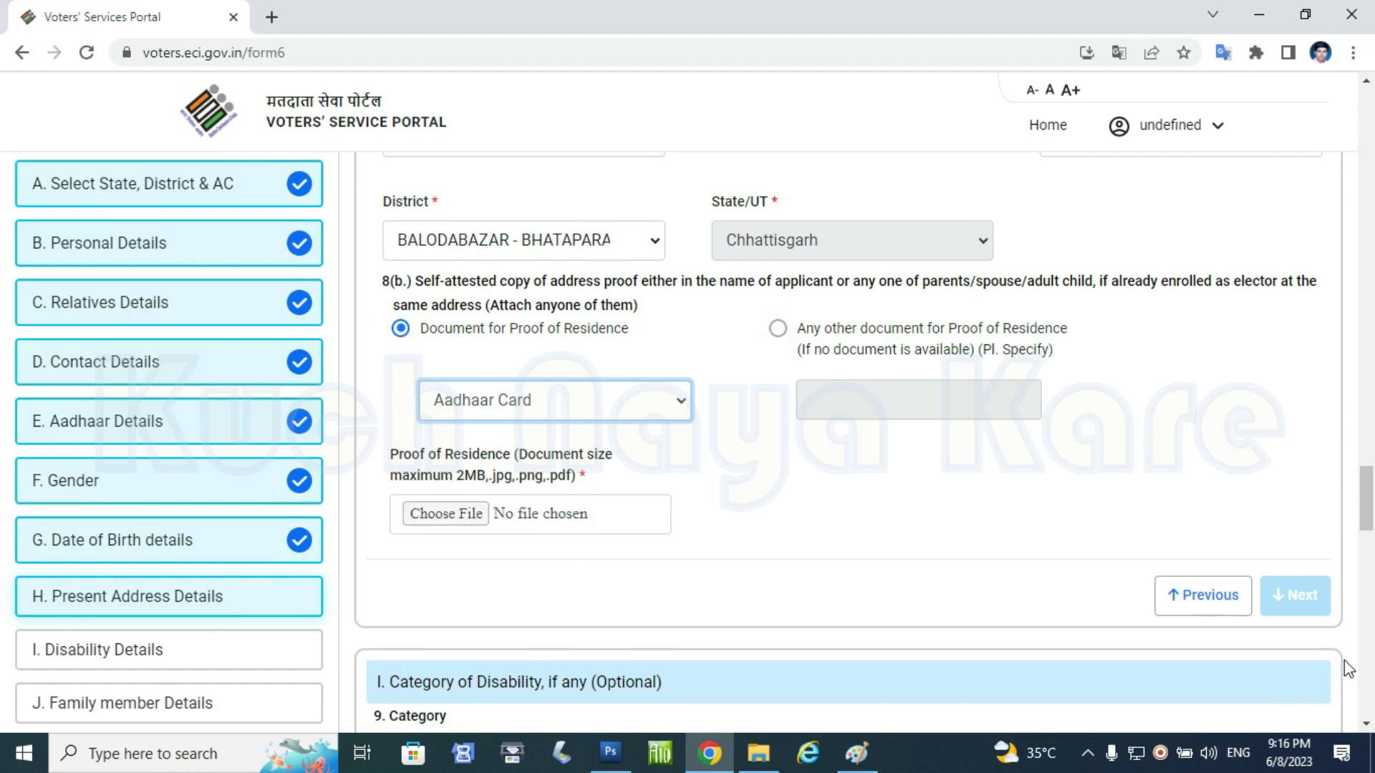
scroll(436, 228, "down", 5)
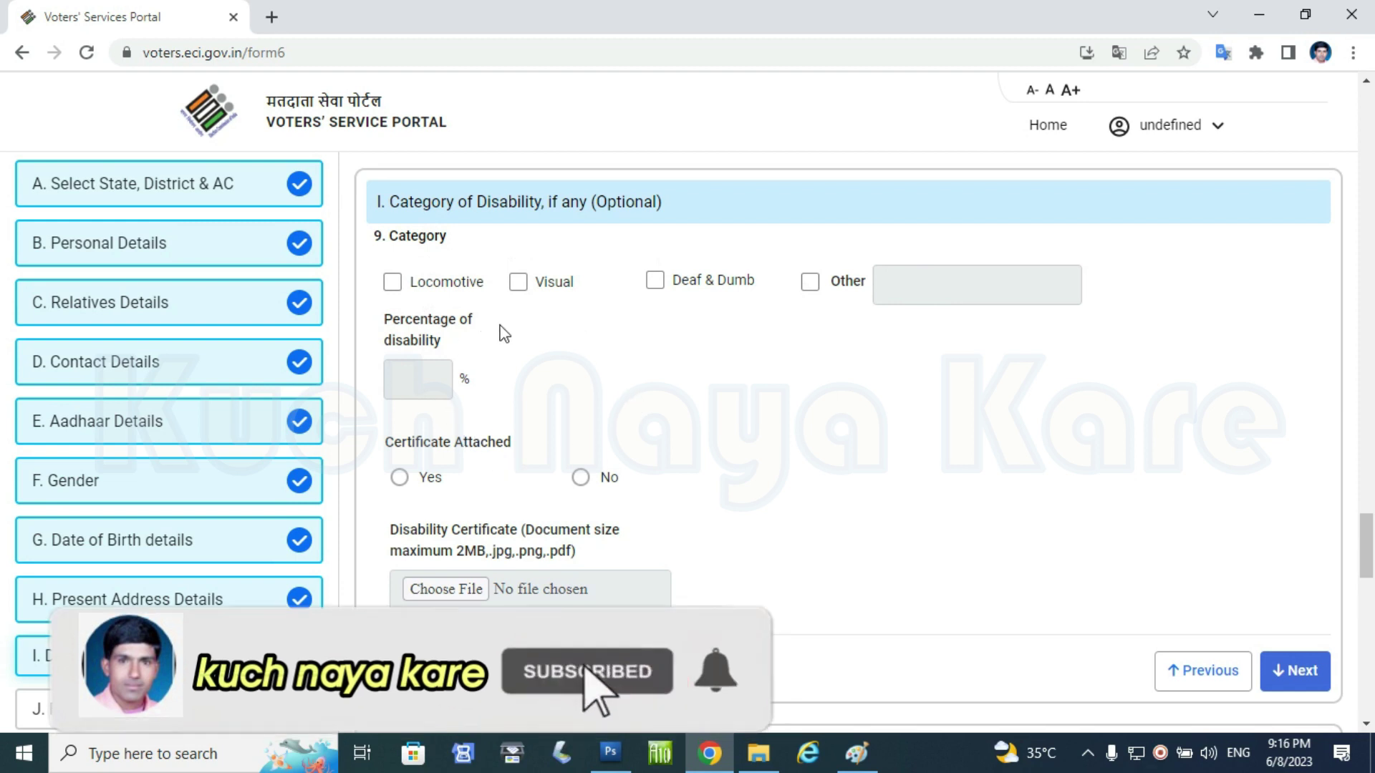
- Skip the optional Disability section and go through Family Member Details
left_click(1310, 673)
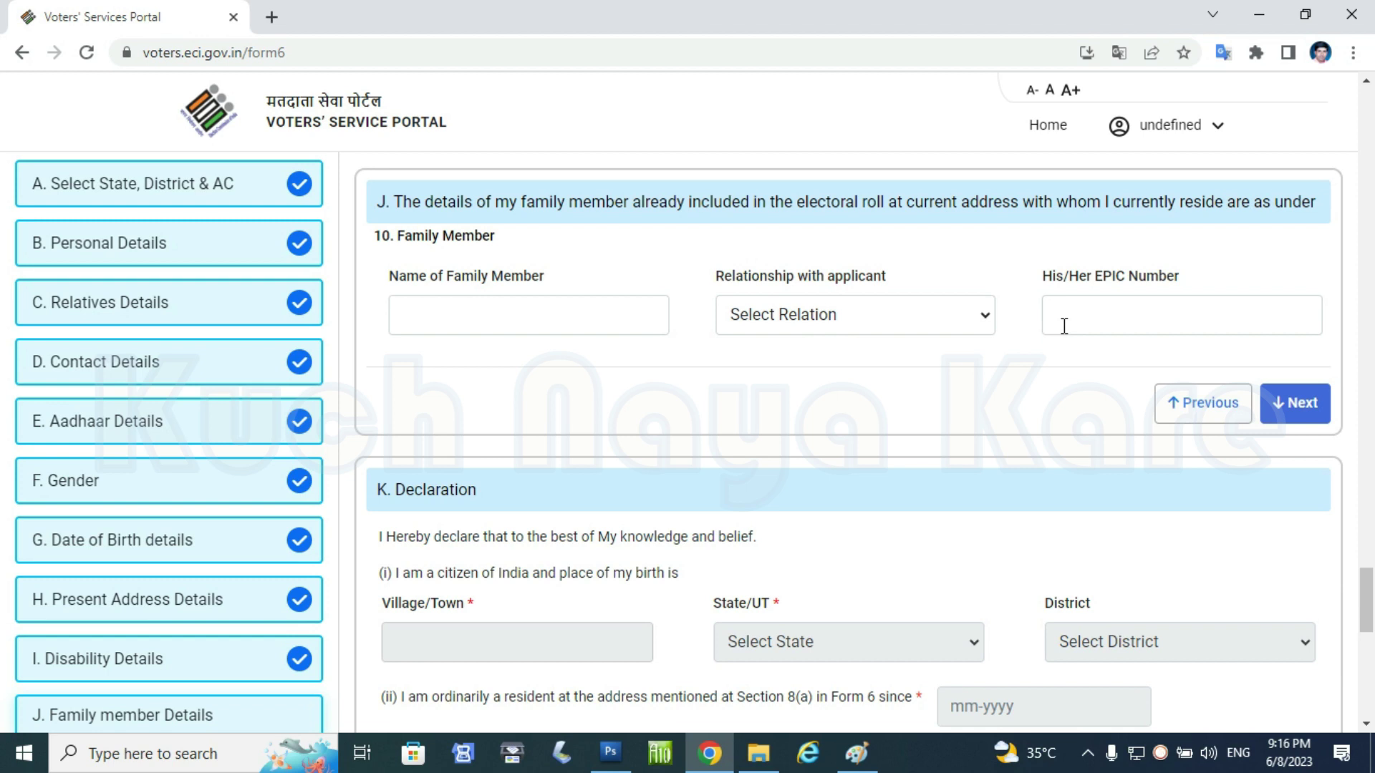
scroll(519, 328, "down", 4)
left_click_drag(394, 333, 548, 390)
mouse_move(711, 318)
left_mouse_down()
mouse_move(834, 392)
mouse_move(970, 391)
left_mouse_up()
left_click_drag(1043, 320, 1319, 384)
left_click_drag(932, 397, 1024, 431)
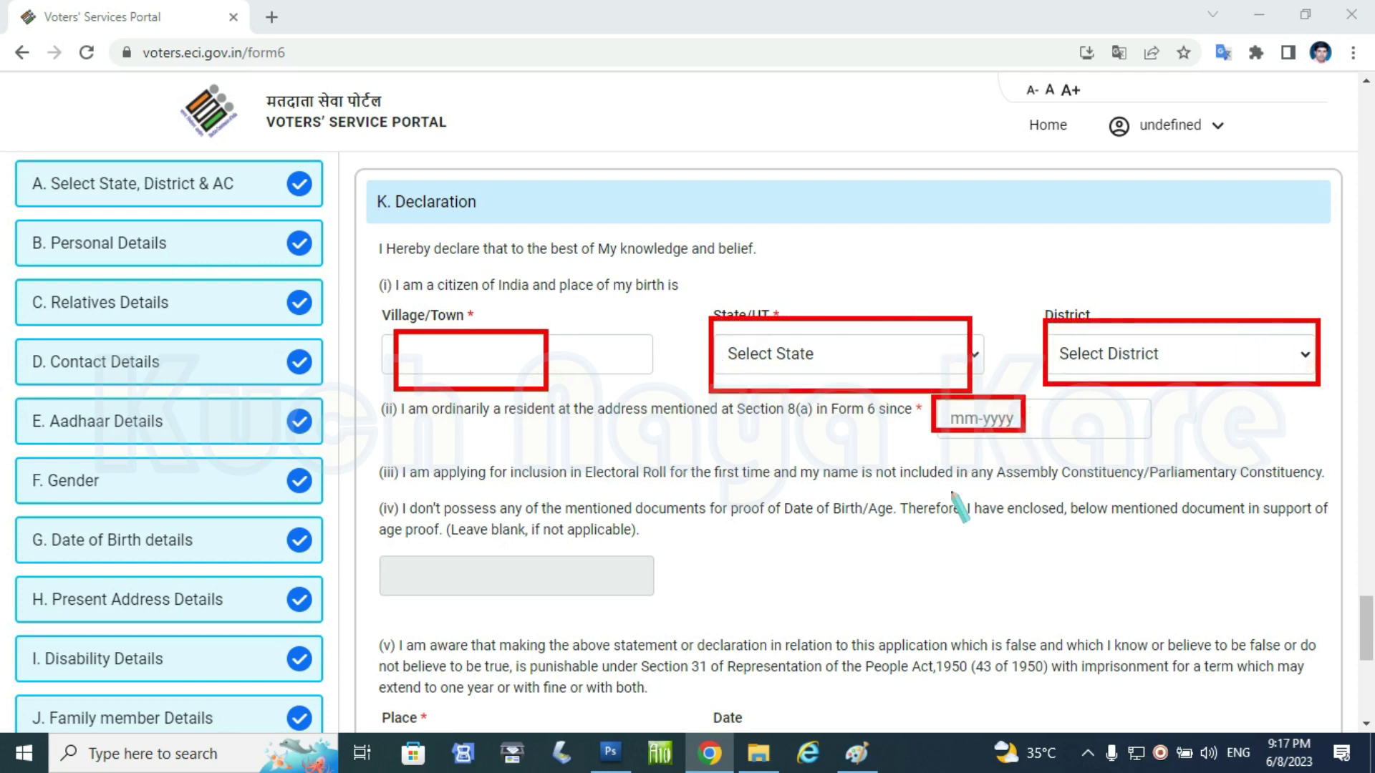
- Fill in the declaration place, enter the captcha characters, and open the Form 6 preview
scroll(460, 562, "down", 3)
left_click(401, 559)
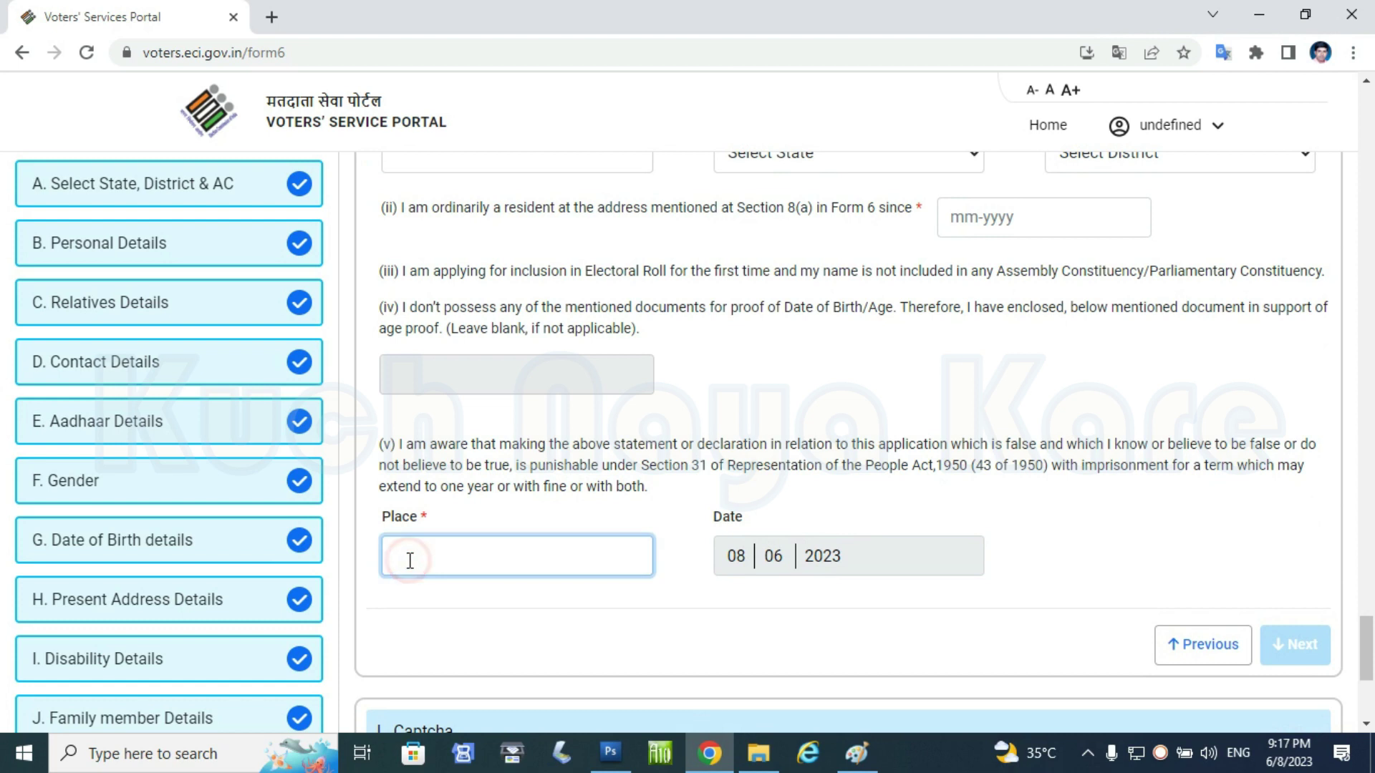
scroll(885, 578, "up", 3)
scroll(879, 569, "down", 8)
left_click(445, 561)
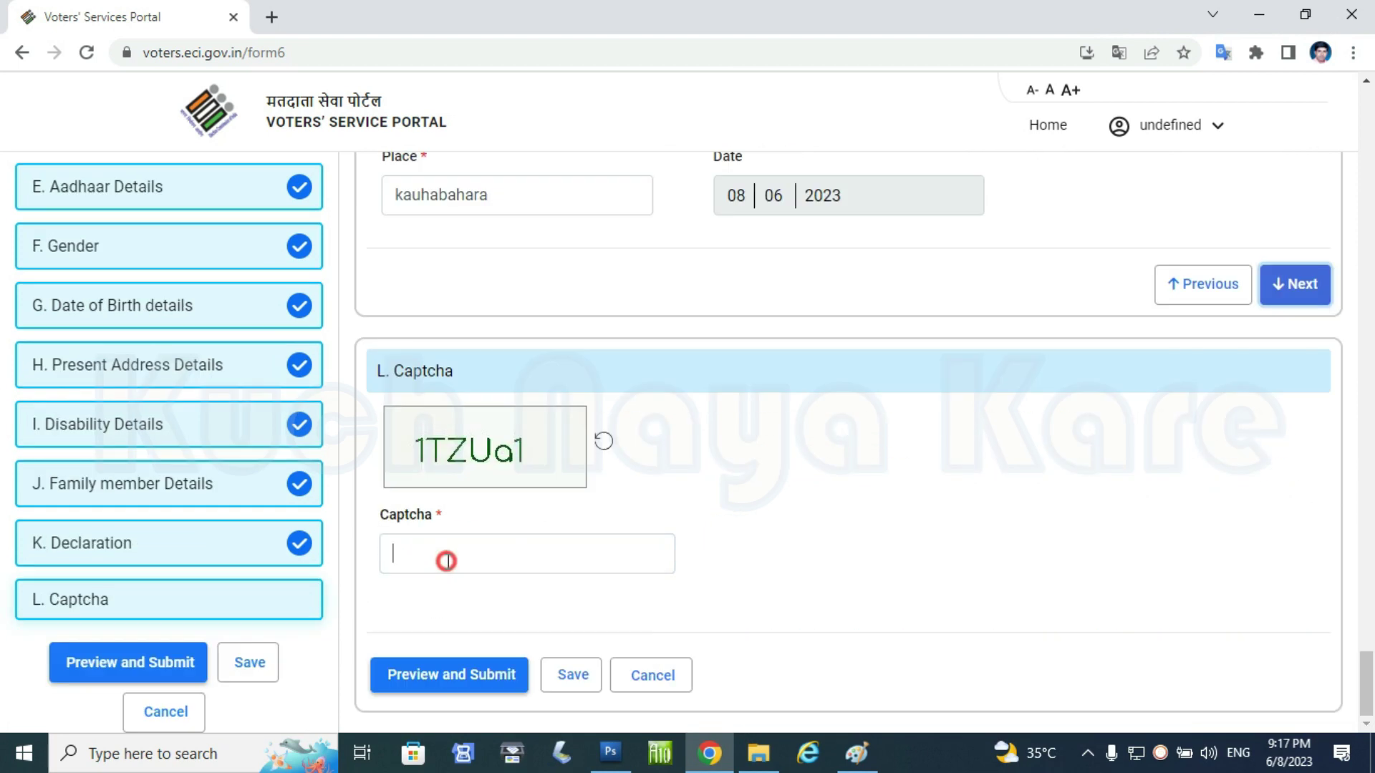
type("1TZUq1")
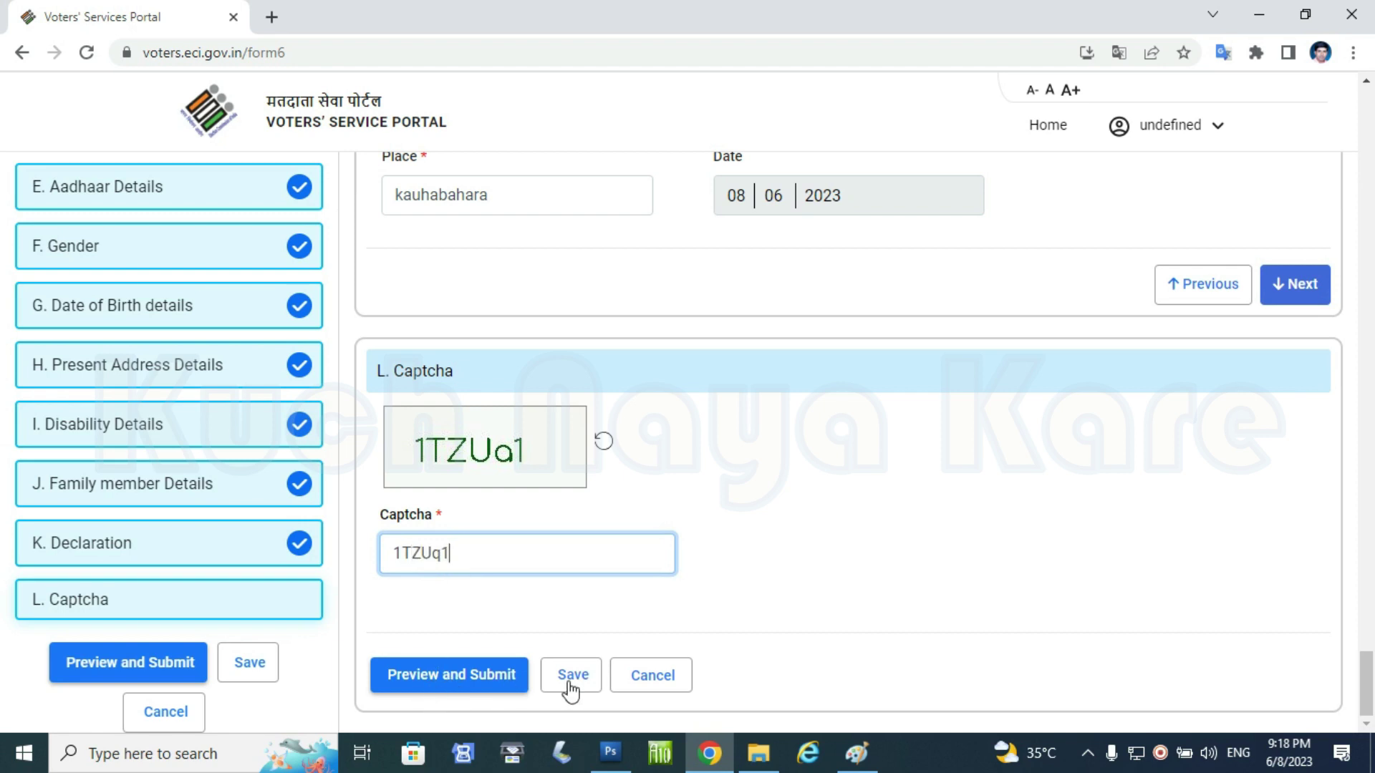
left_click(469, 684)
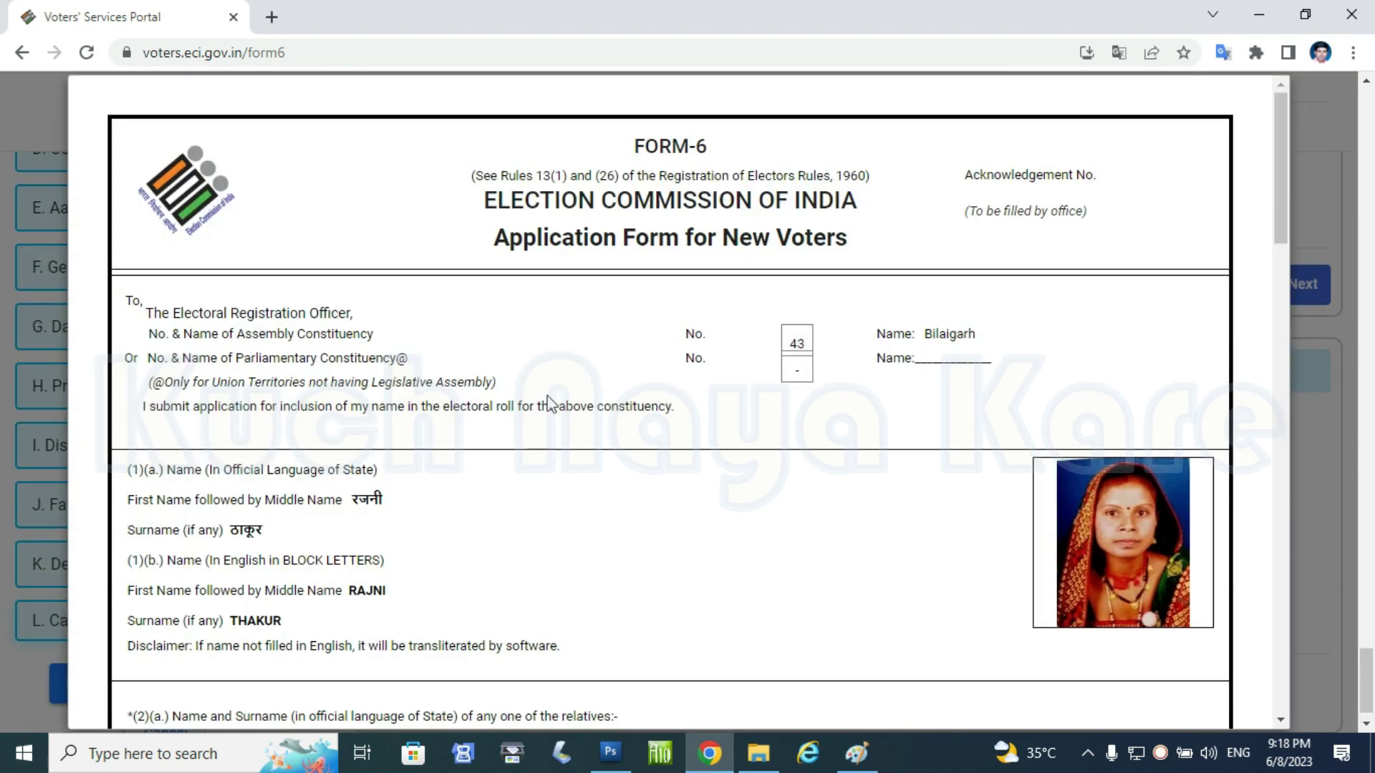
- Submit the previewed Form 6 application and confirm the submission
scroll(548, 403, "down", 15)
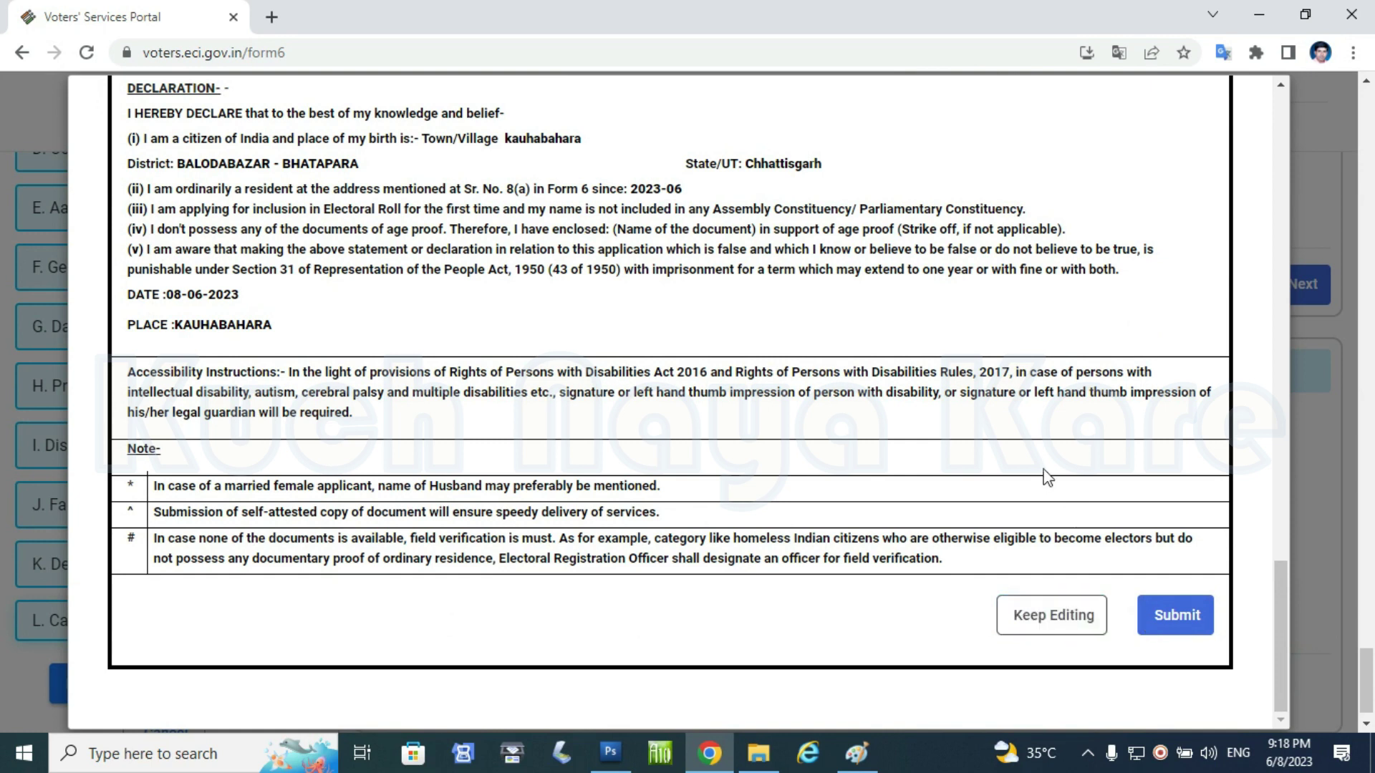
left_click(1162, 615)
left_click(1072, 444)
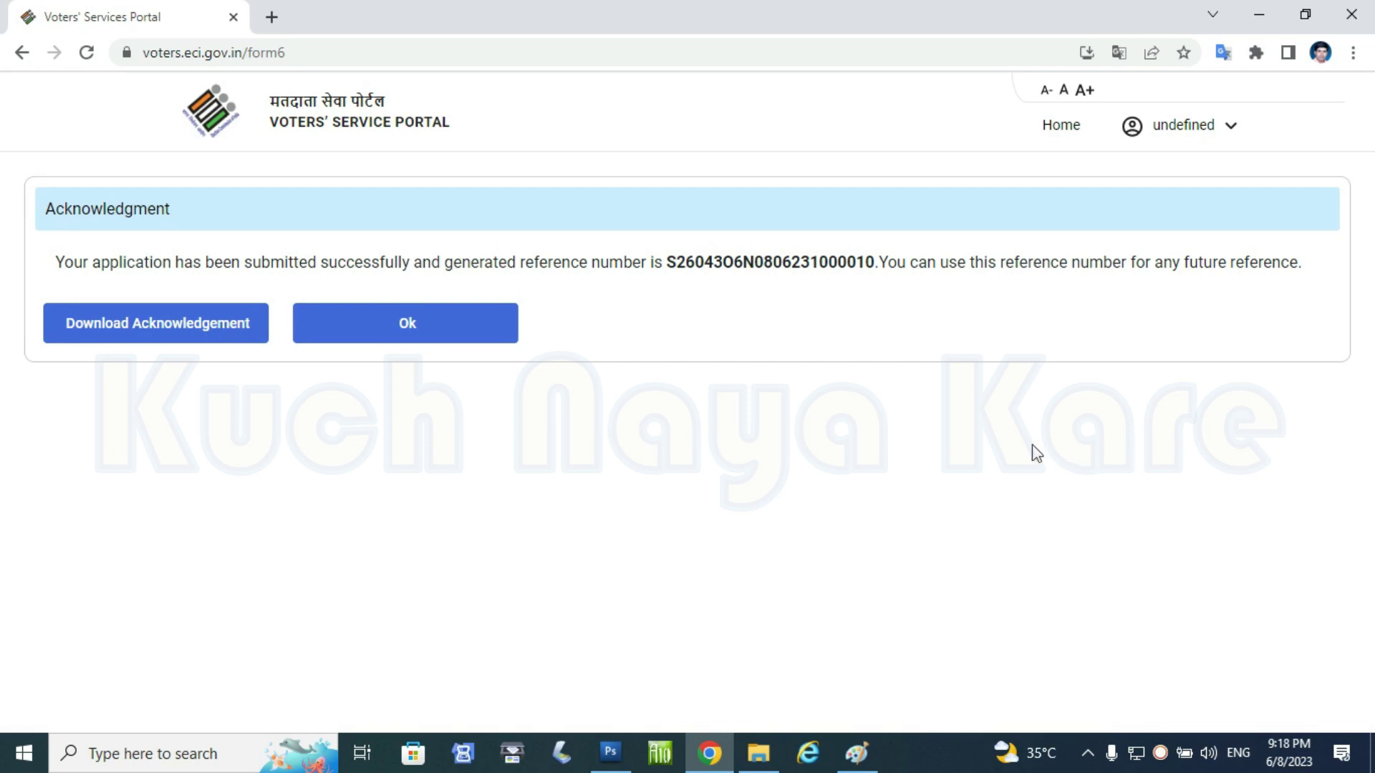
- Download the acknowledgement PDF for the submitted application
left_click(227, 334)
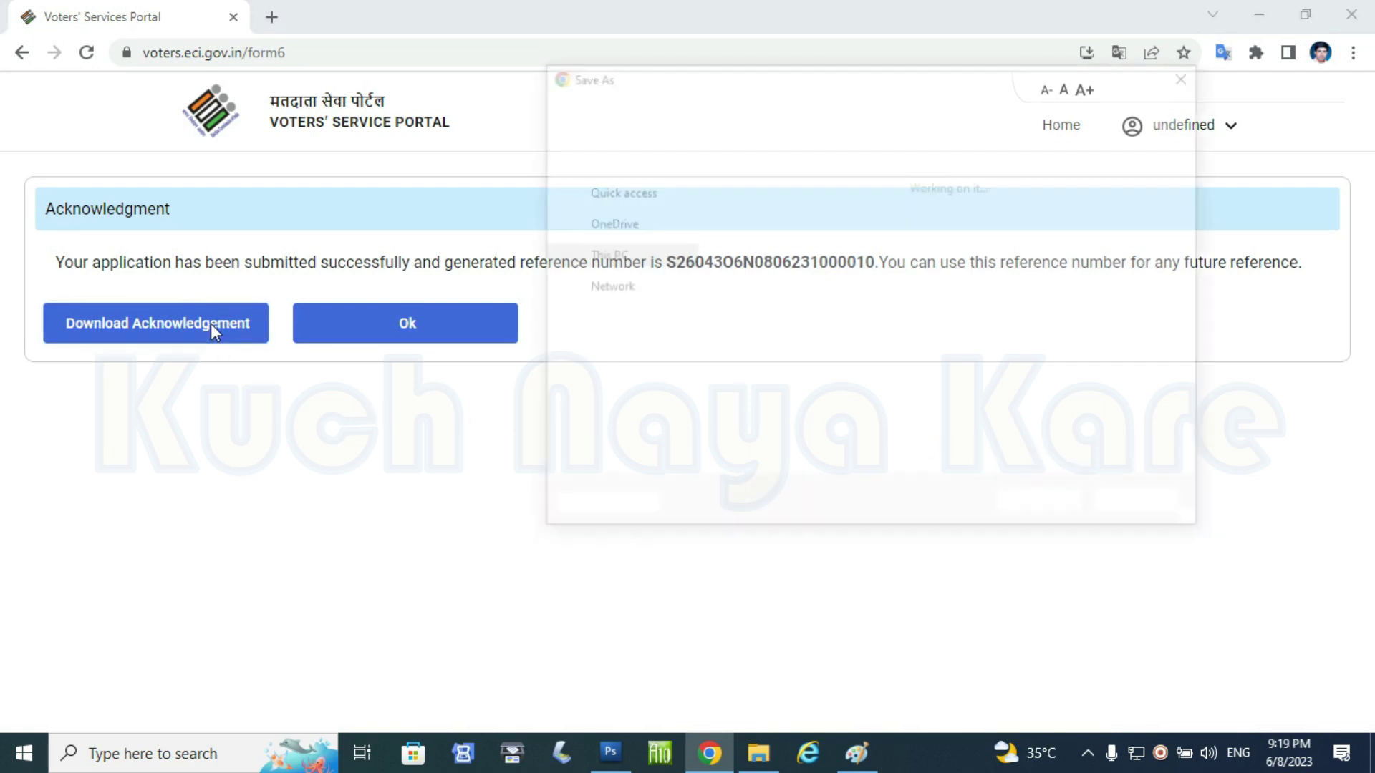